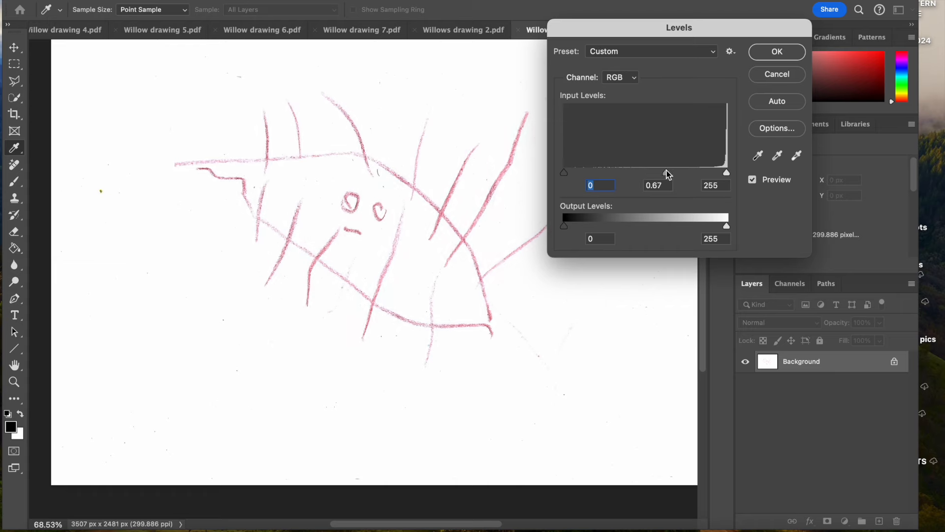
Apply Levels with the midtones at 0.67 to Willows drawing 3, and reshape its tones with a Curves adjustment.
click(776, 55)
mouse_move(452, 117)
mouse_down()
mouse_move(426, 117)
mouse_move(459, 118)
mouse_up()
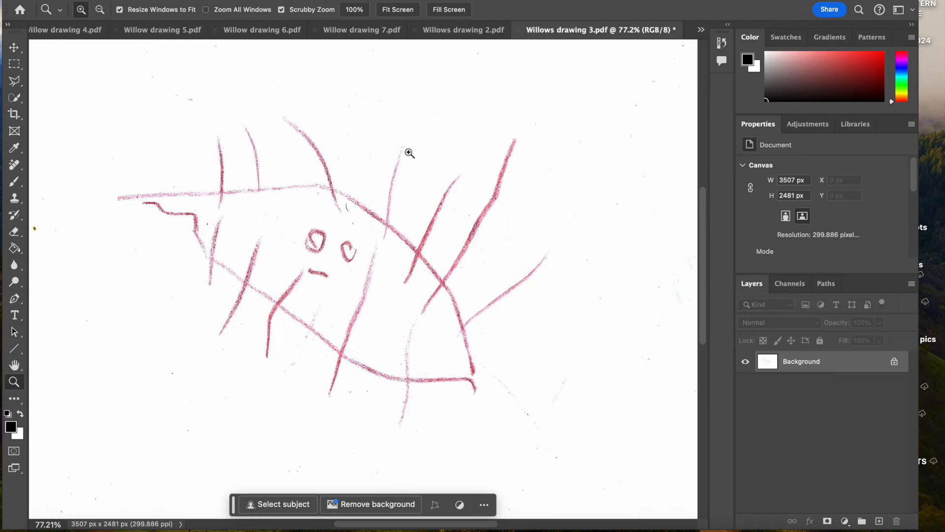
click(188, 0)
mouse_move(217, 10)
click(371, 32)
drag(660, 187, 698, 156)
key(Return)
drag(529, 163, 376, 180)
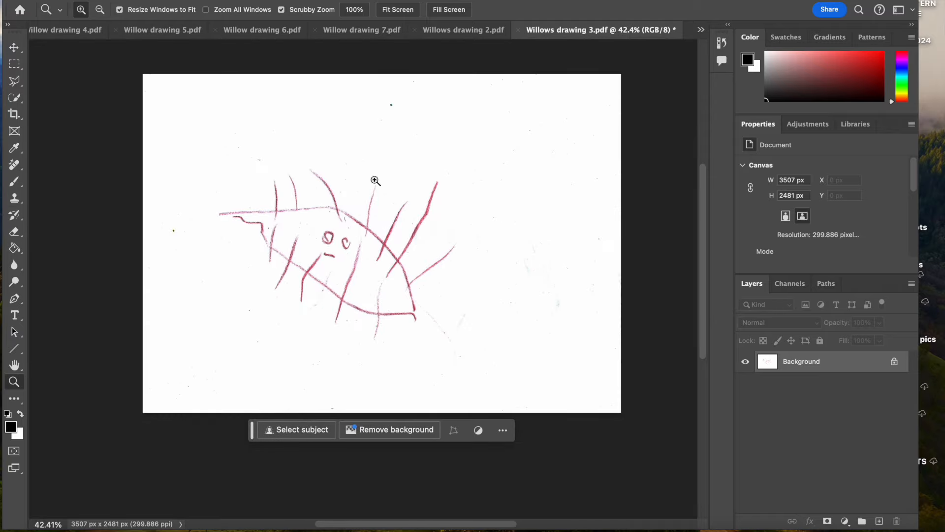
Try the Remove background quick action on the full scan, undo it and deselect everything.
click(859, 10)
click(567, 154)
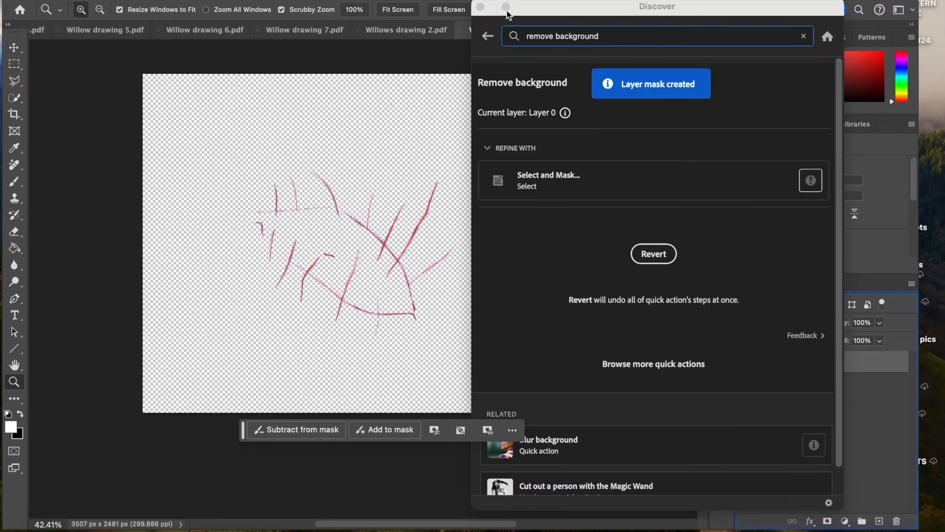
click(480, 6)
click(148, 0)
click(155, 1)
click(306, 0)
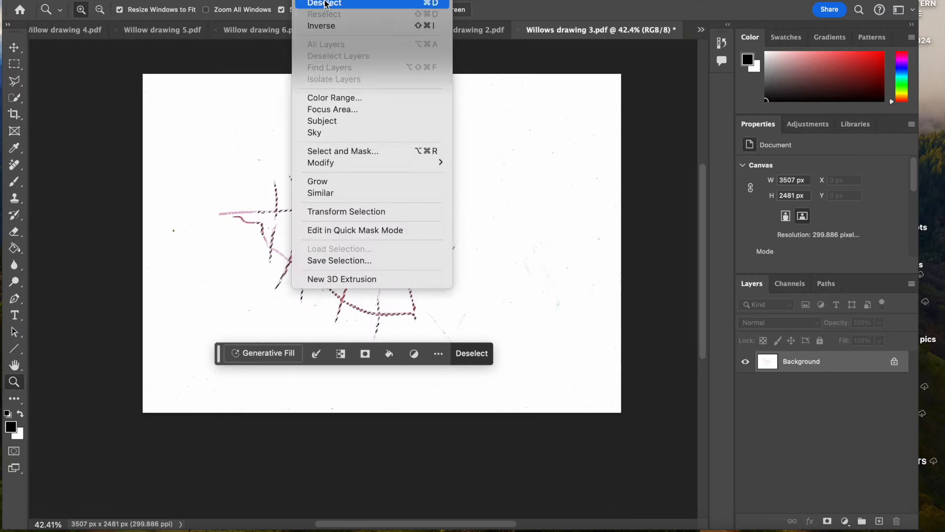
click(322, 3)
Crop the page to a square of about 2000 × 2001 px around the fish-shaped drawing.
click(14, 117)
drag(550, 243, 518, 245)
drag(429, 258, 546, 236)
key(Return)
Apply an Exposure adjustment with exposure -0.16, offset -0.0163 and gamma correction 0.89.
click(14, 382)
drag(352, 254, 380, 249)
click(185, 0)
mouse_move(217, 10)
click(356, 44)
drag(582, 122, 581, 148)
mouse_move(583, 180)
mouse_down()
mouse_move(627, 186)
mouse_move(590, 178)
mouse_up()
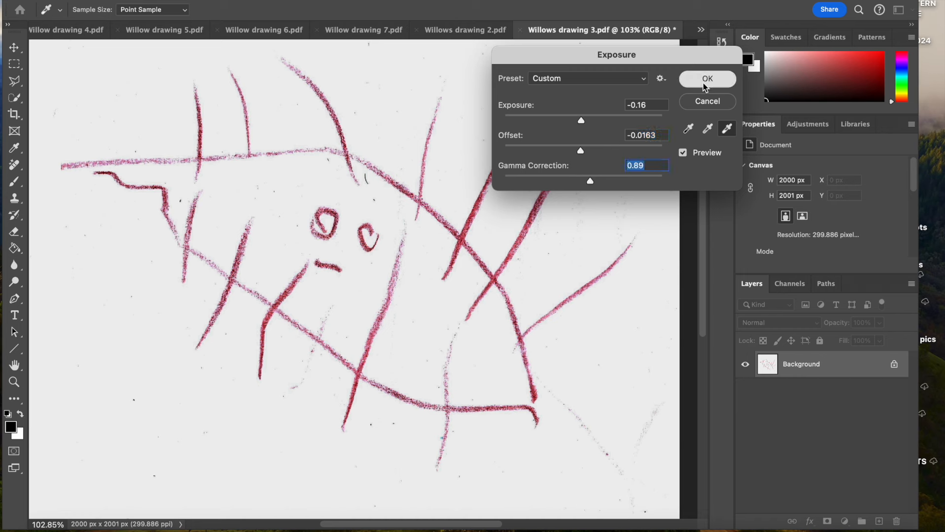
click(705, 84)
Erase patches of the grey background above and below the drawing with the Eraser.
drag(158, 365, 131, 365)
click(17, 230)
mouse_move(112, 139)
mouse_down()
mouse_move(152, 140)
mouse_move(123, 115)
mouse_up()
mouse_move(426, 382)
mouse_down()
mouse_move(464, 431)
mouse_move(492, 424)
mouse_up()
mouse_move(138, 379)
mouse_down()
mouse_move(259, 468)
mouse_move(340, 474)
mouse_up()
drag(214, 139, 189, 138)
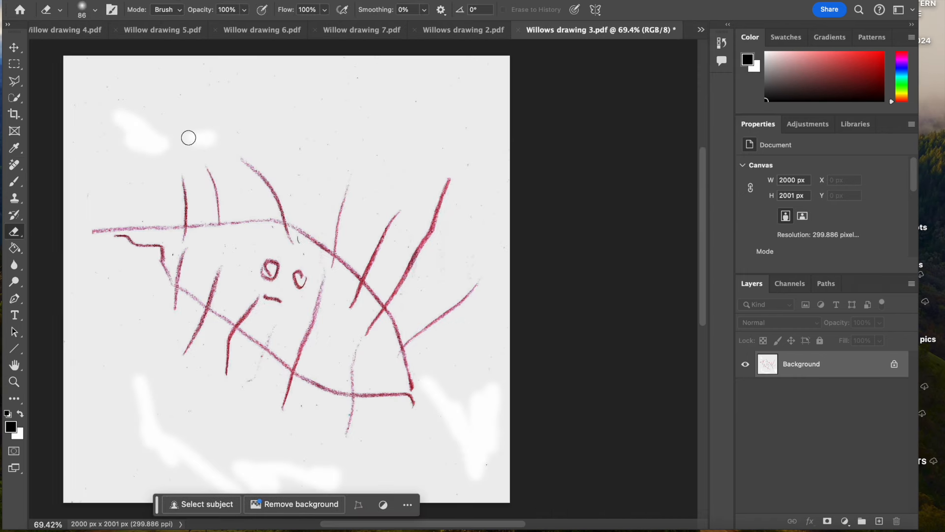
Try the Remove background quick action on the cropped drawing and revert it.
click(856, 12)
click(613, 38)
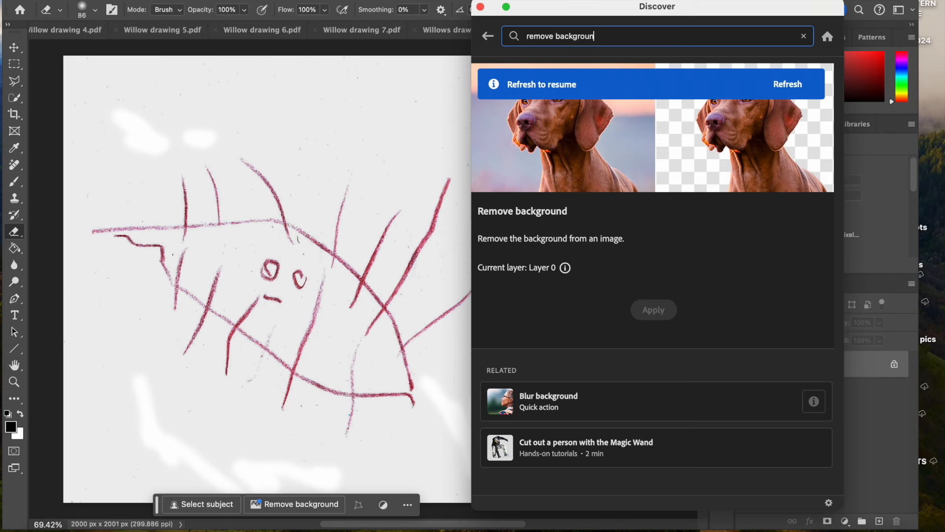
text(d)
click(581, 94)
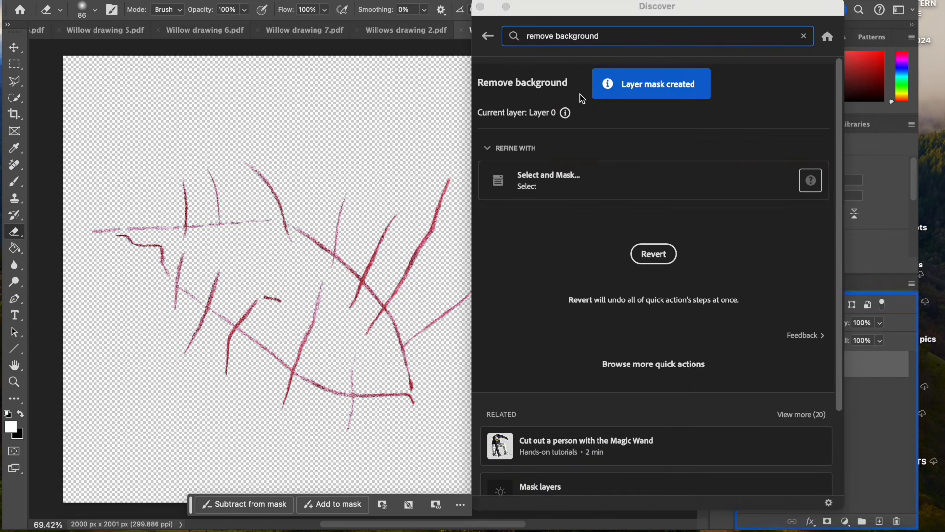
click(646, 252)
click(480, 6)
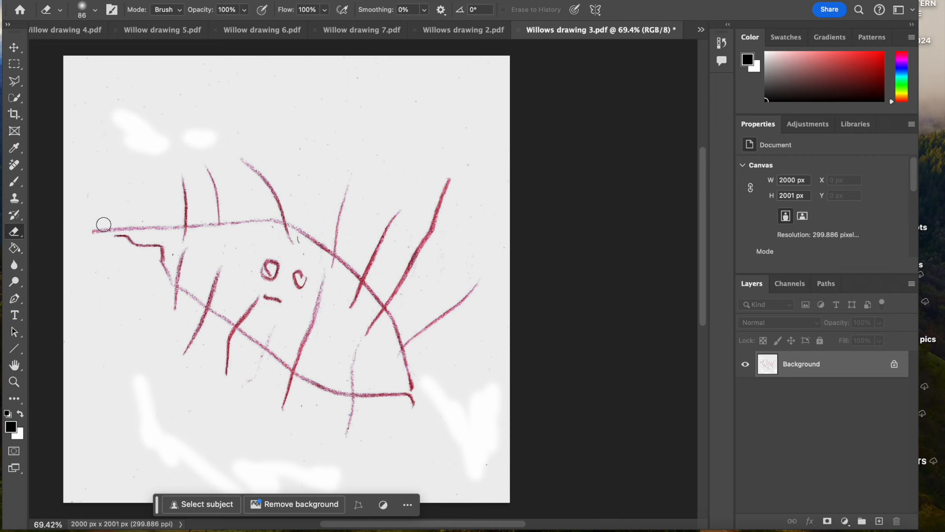
Outline the drawing's left eye with the Polygonal Lasso and copy it to a new layer.
click(14, 382)
drag(267, 266, 315, 267)
click(16, 83)
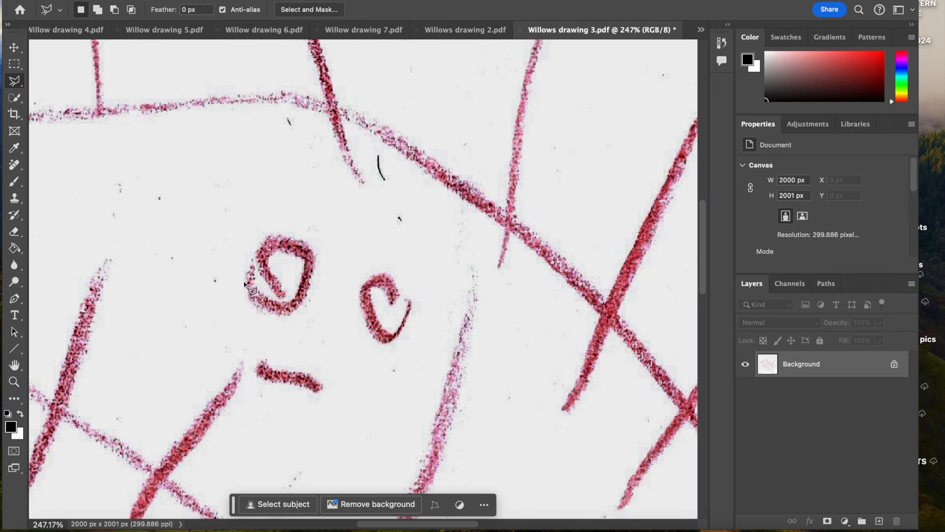
drag(244, 284, 265, 237)
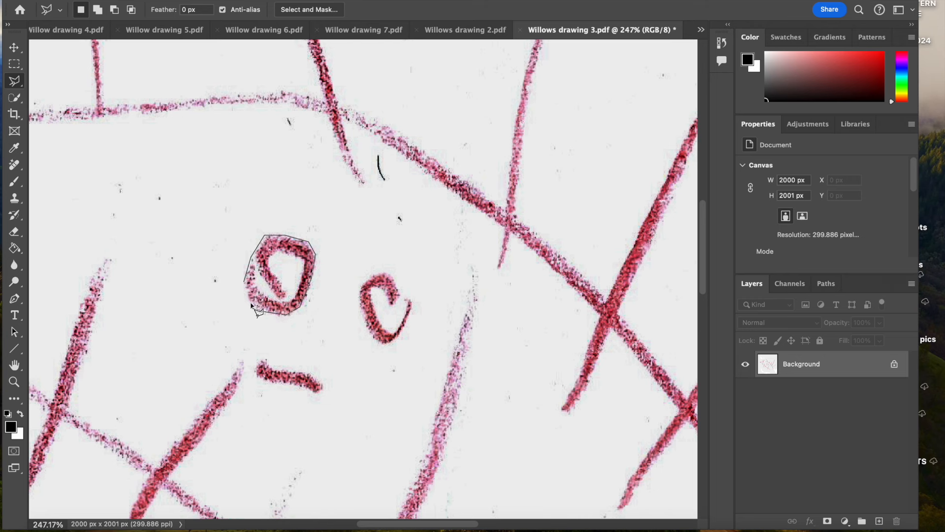
click(245, 284)
key(ctrl+j)
Outline the smaller right eye with the Polygonal Lasso and copy it from the Background layer to its own layer.
click(360, 317)
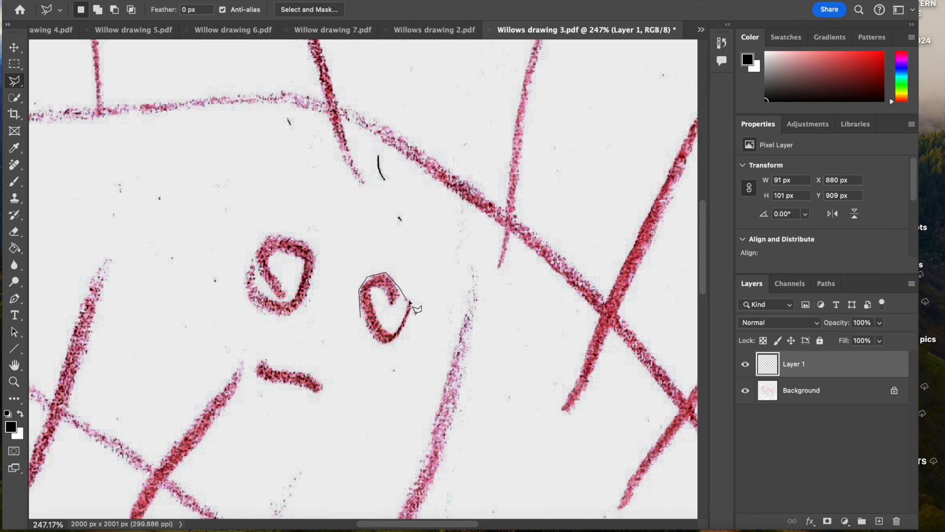
click(362, 319)
key(ctrl+j)
click(497, 202)
click(797, 389)
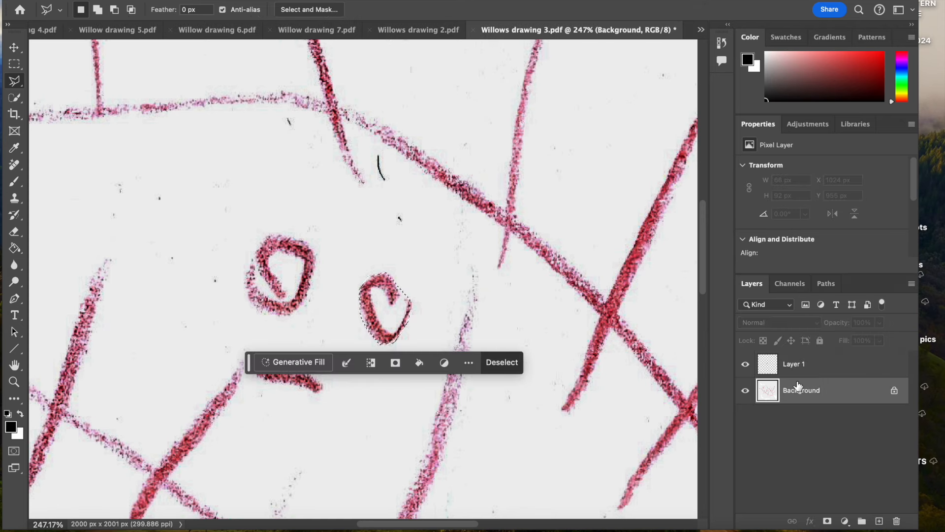
key(ctrl+j)
Remove the background from the Background layer with the Remove background quick action.
key(z)
click(800, 416)
drag(541, 362, 449, 328)
click(859, 9)
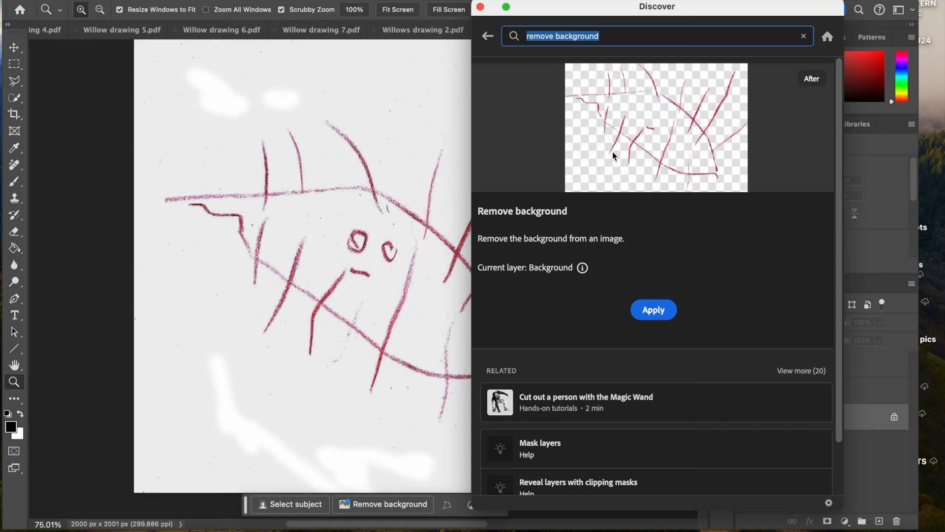
click(654, 310)
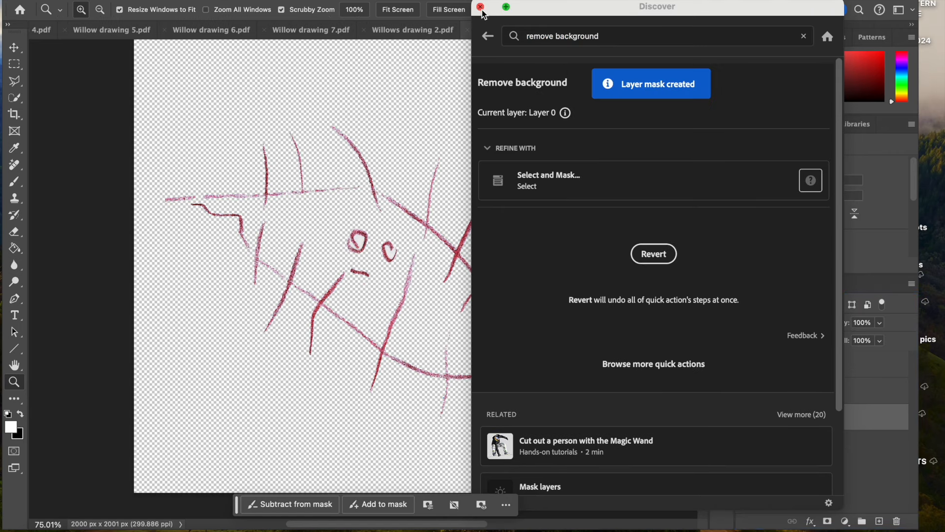
click(482, 7)
Merge the two eye layers with the masked drawing layer, and shift the merged drawing slightly with the Move tool.
click(807, 392)
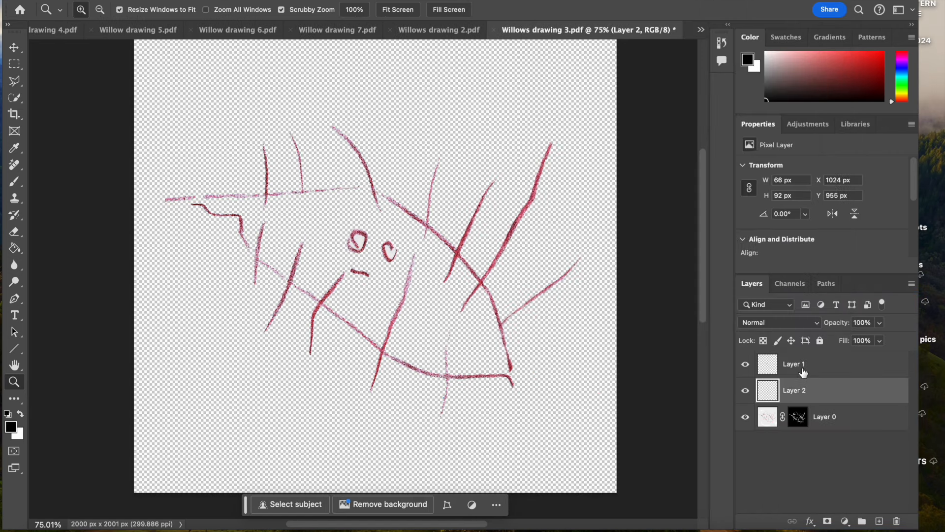
click(803, 372)
shift+click(821, 416)
right_click(821, 416)
click(737, 348)
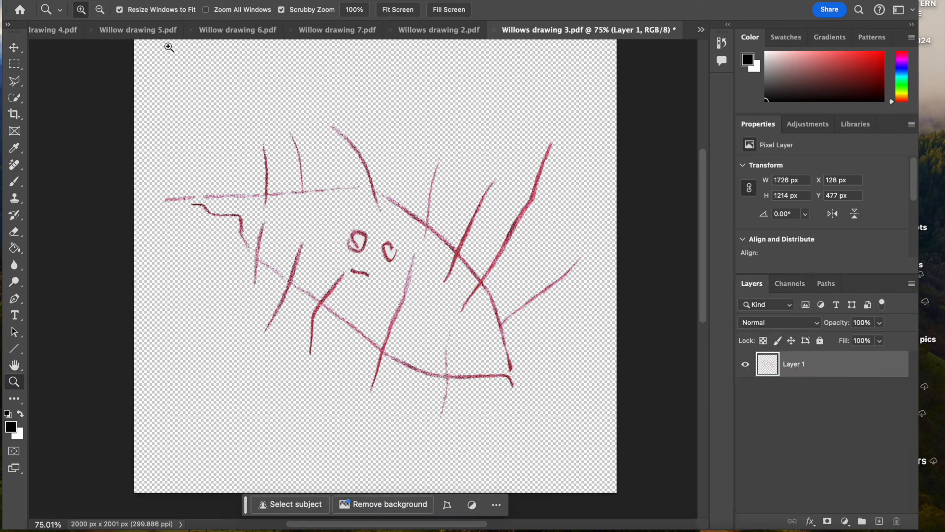
key(v)
mouse_move(439, 249)
mouse_down()
mouse_move(454, 235)
mouse_move(451, 243)
mouse_up()
Switch to Willows drawing 2.pdf and rotate its canvas 90° counterclockwise.
click(452, 36)
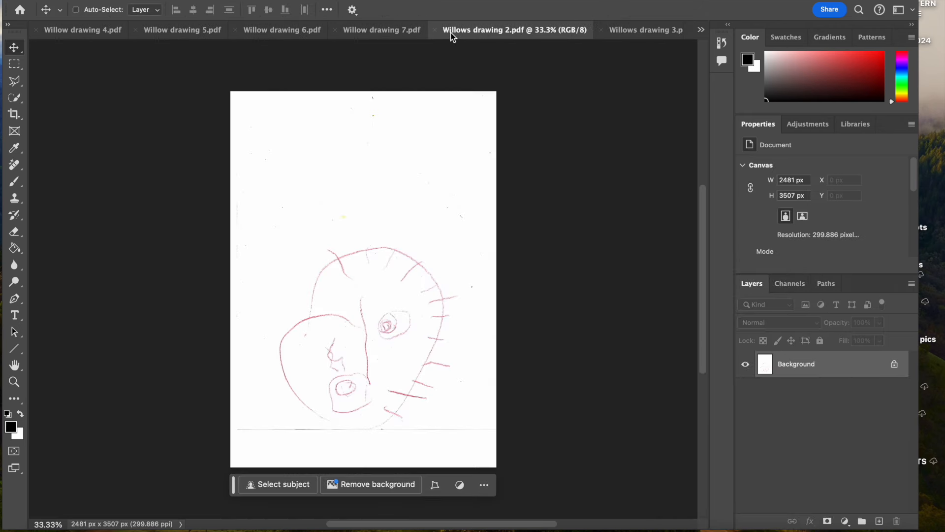
click(187, 1)
mouse_move(222, 93)
click(349, 118)
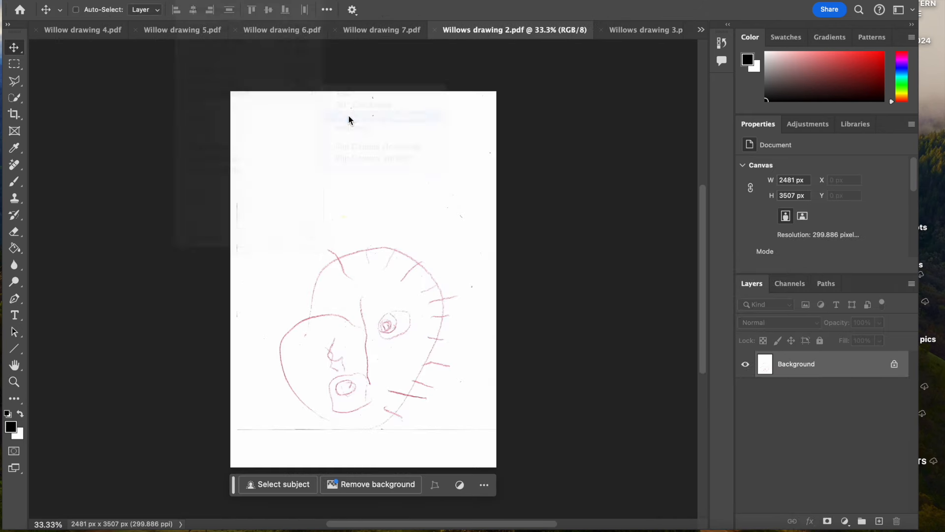
Crop the rotated page to a 2481 × 2481 px square around the drawing.
click(16, 122)
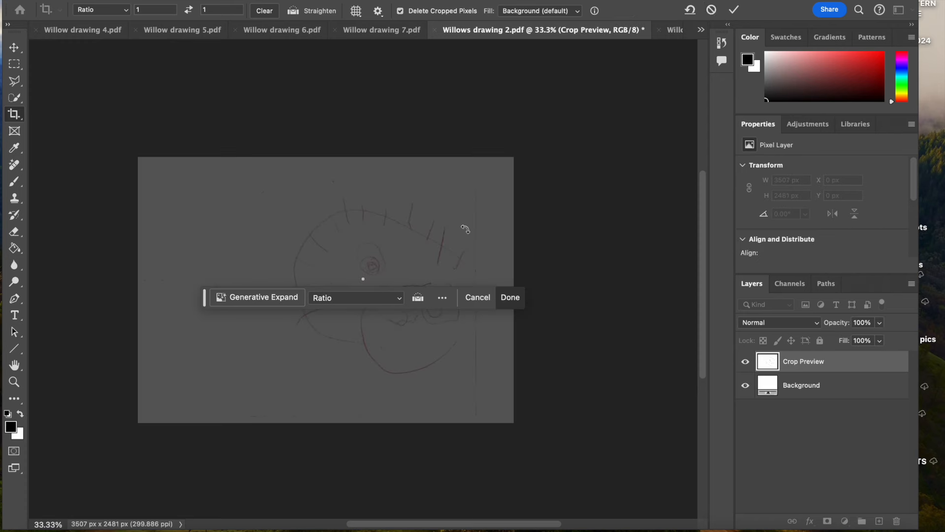
drag(458, 182, 429, 178)
key(Return)
Paint out the long vertical scan line beside the drawing with the Remove tool.
click(14, 381)
drag(475, 229, 507, 249)
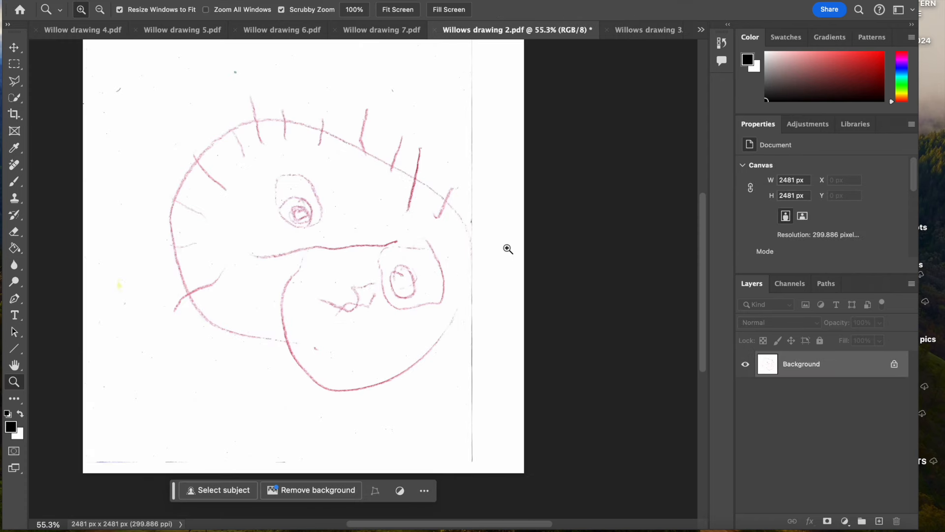
scroll(507, 249, up, 2)
click(15, 164)
drag(472, 68, 474, 245)
drag(473, 418, 474, 501)
Adjust the tones of Willows drawing 2 with a Curves adjustment.
click(184, 1)
mouse_move(218, 8)
click(368, 35)
drag(623, 215, 630, 214)
click(907, 57)
Darken the crayon lines with a Levels adjustment, setting the midtones to 0.50.
click(184, 1)
click(367, 23)
drag(646, 173, 678, 173)
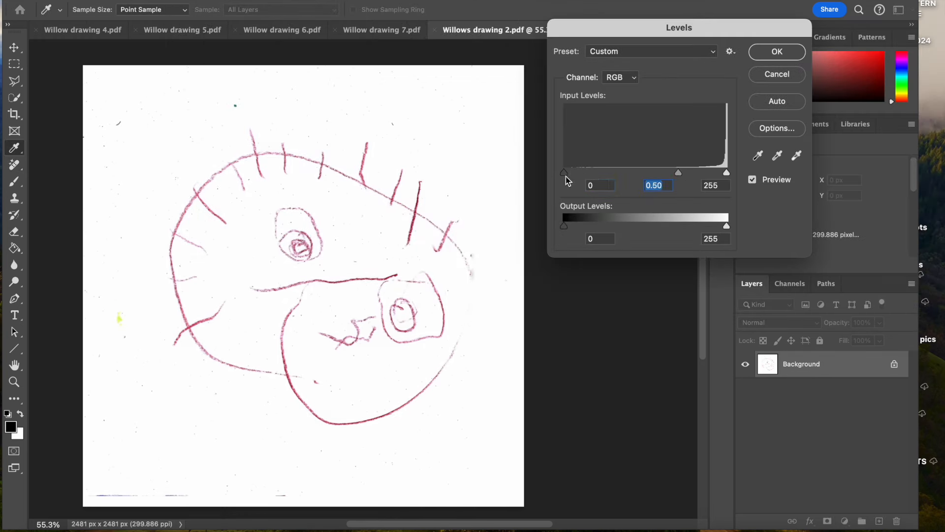
click(777, 52)
Apply an Exposure adjustment with exposure -0.38 and offset -0.0407.
click(215, 1)
mouse_move(185, 1)
mouse_move(275, 10)
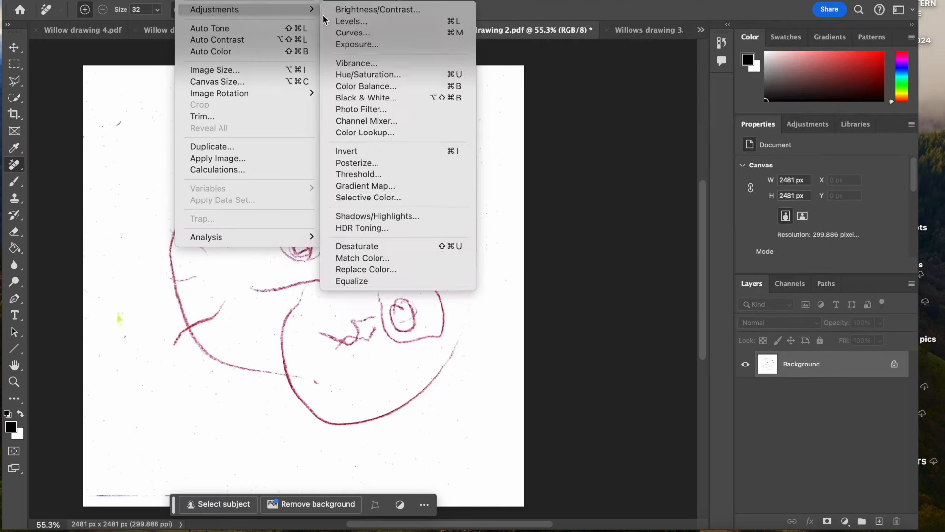
click(357, 44)
mouse_move(587, 119)
mouse_down()
mouse_move(566, 148)
mouse_move(576, 150)
mouse_up()
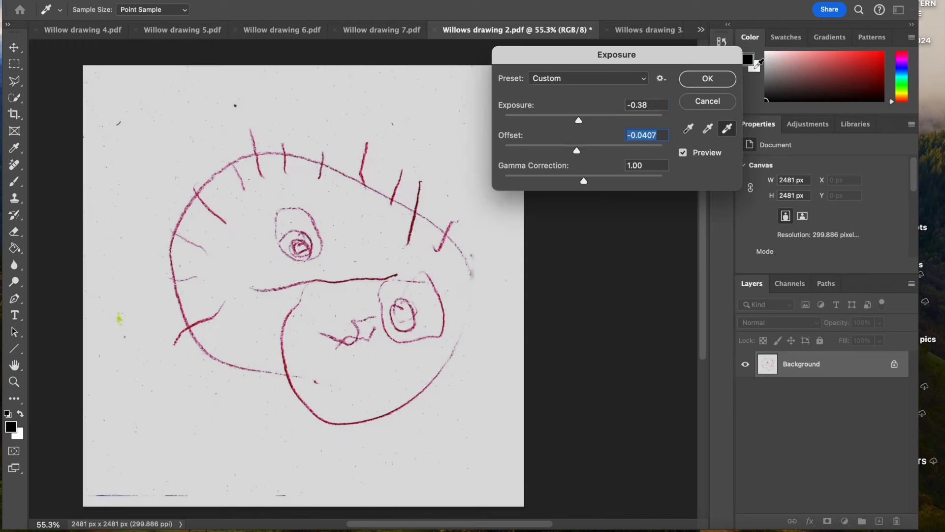
click(707, 79)
Paint out the scan line along the page's lower edge and the yellow spot beside the drawing.
scroll(317, 327, down, 2)
drag(275, 460, 131, 458)
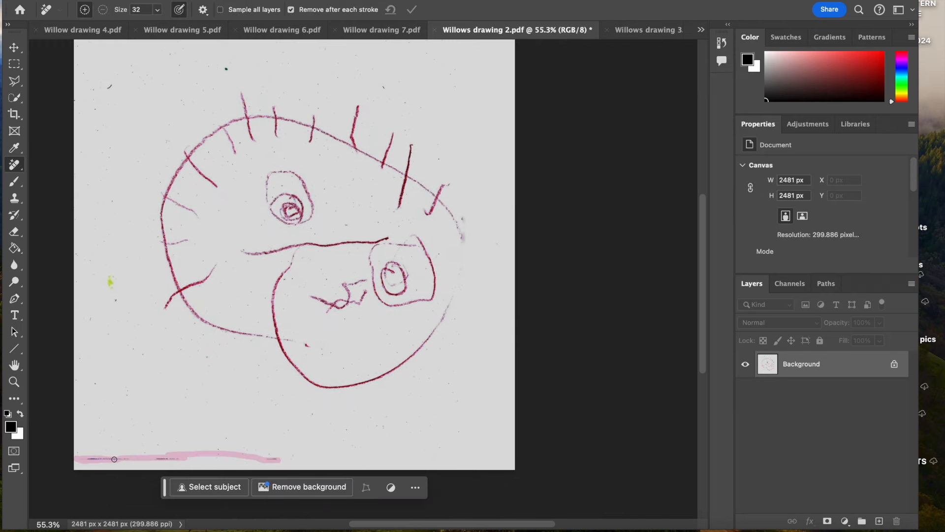
drag(113, 282, 110, 277)
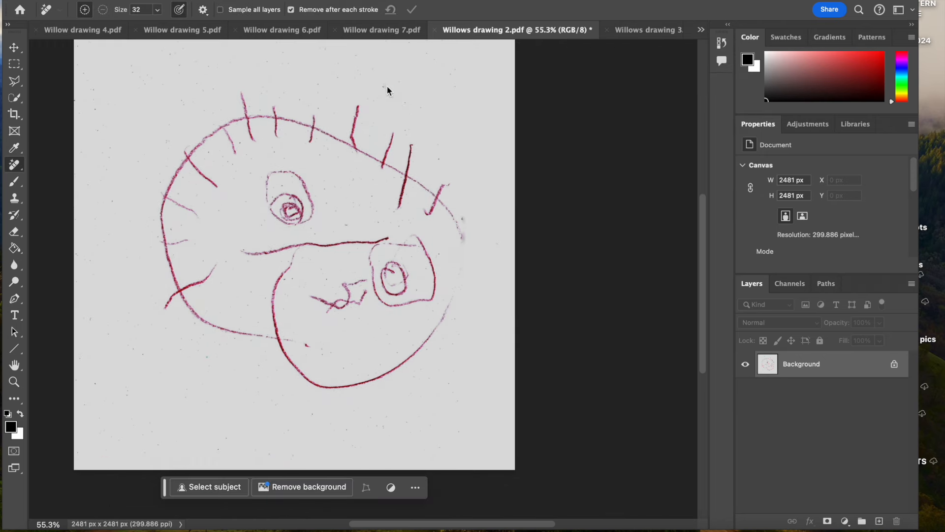
Try the Remove background quick action on Willows drawing 2, revert it and close the Discover window.
key(super+f)
click(702, 158)
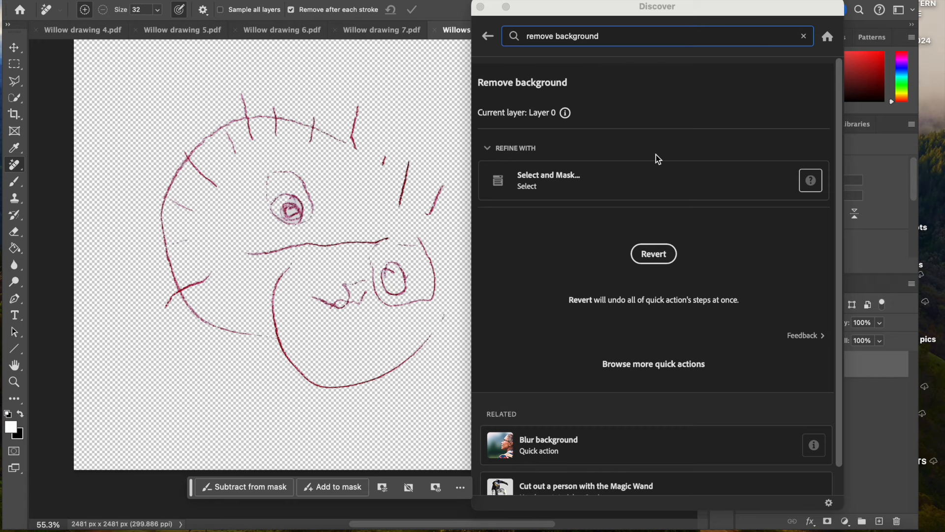
click(654, 253)
click(633, 447)
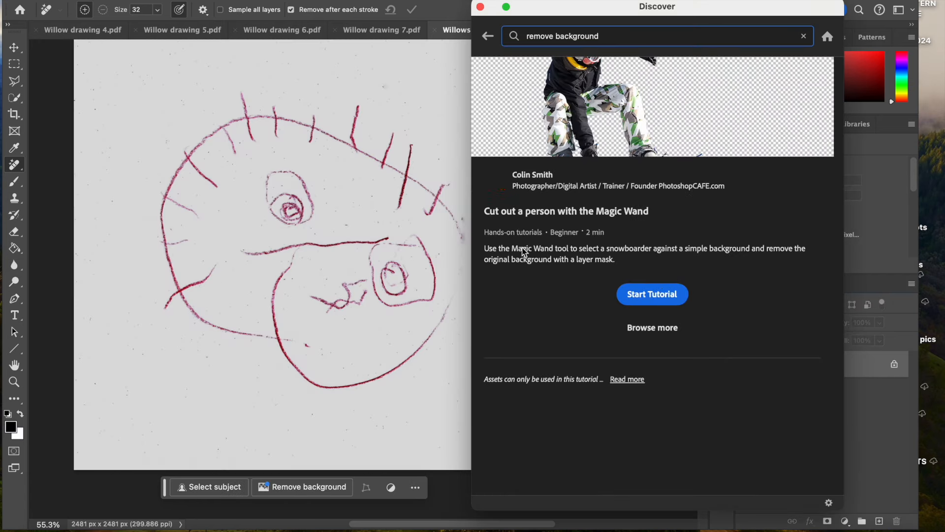
click(488, 36)
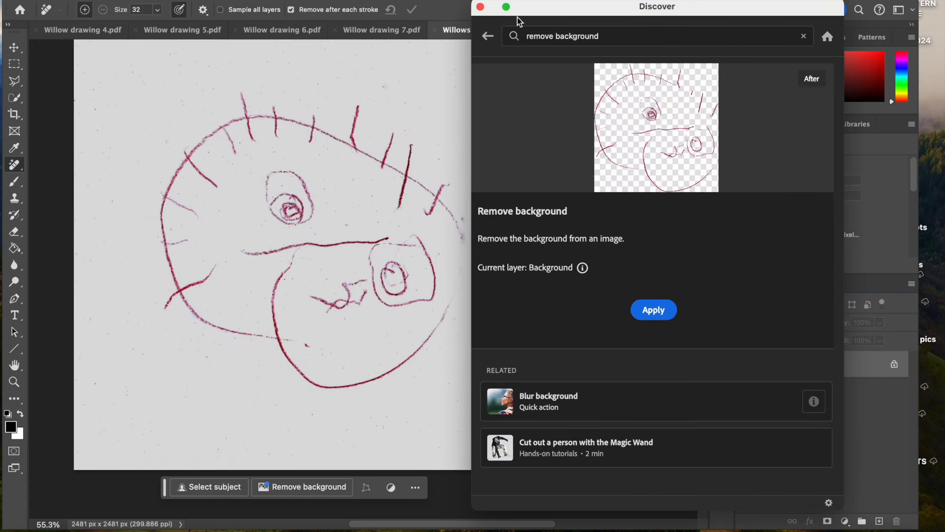
click(480, 6)
Adjust the black, midtone and white input levels to whiten the grey paper and strengthen the lines.
click(191, 1)
mouse_move(217, 8)
click(355, 20)
drag(646, 173, 656, 173)
mouse_move(564, 173)
mouse_down()
mouse_move(590, 172)
mouse_move(570, 173)
mouse_up()
drag(727, 172, 705, 174)
click(776, 52)
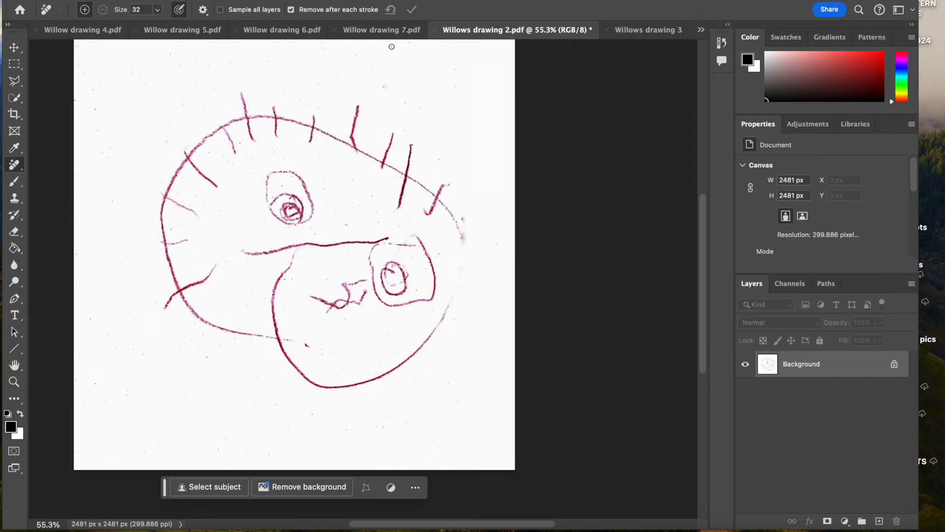
Try the Remove background quick action on the whitened drawing and undo it.
click(862, 8)
click(647, 309)
click(481, 7)
click(149, 0)
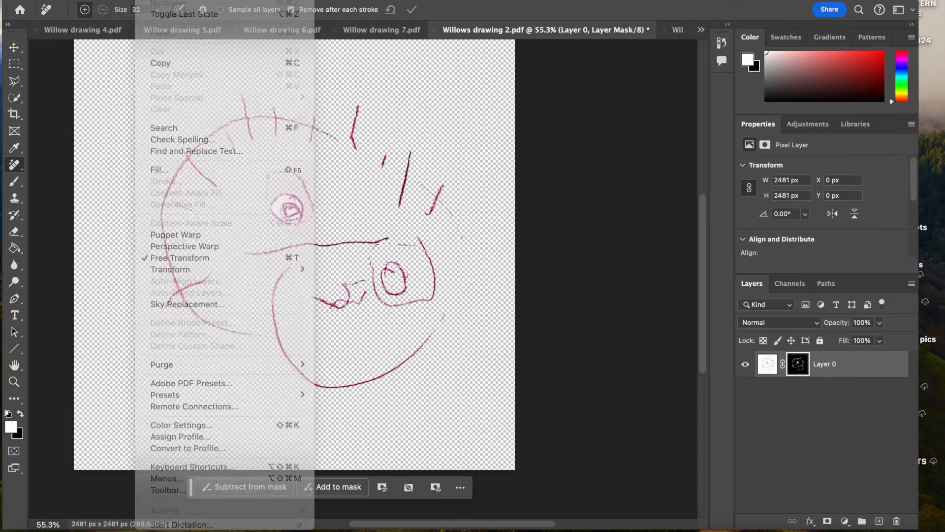
key(super+z)
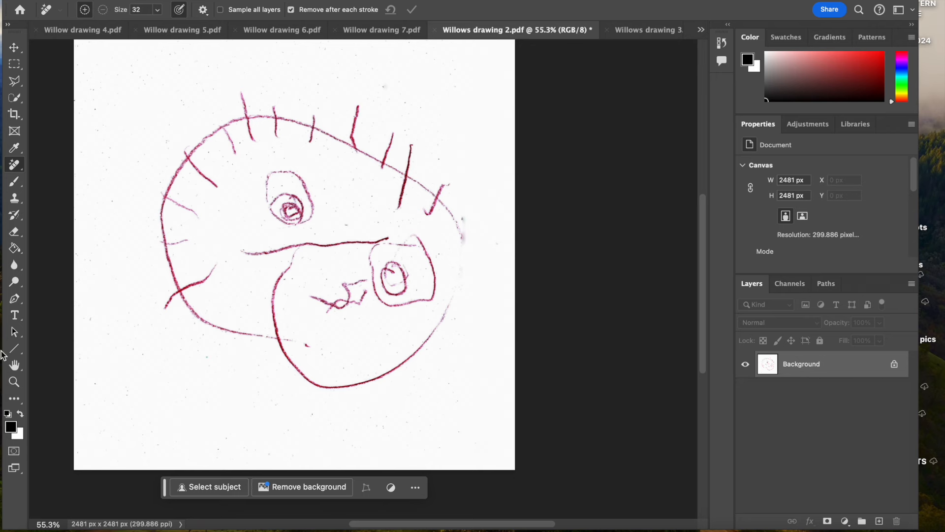
Sample the crayon red from the drawing's outline, activate the Brush tool and add a new layer above the Background.
click(14, 382)
drag(412, 334, 458, 334)
click(16, 150)
click(116, 360)
click(13, 182)
click(879, 520)
Try a brush stroke over the faded upper-right outline, choose another brush preset and undo the stroke.
drag(501, 58, 515, 84)
click(95, 9)
scroll(109, 186, down, 10)
click(109, 182)
click(141, 0)
click(150, 6)
Try a different brush preset at a reduced size along the faded lower-right outline.
click(95, 10)
scroll(99, 201, down, 5)
click(99, 201)
drag(120, 50, 91, 51)
drag(463, 330, 500, 268)
Try further brush presets, including Kyle's Concept Brushes - All Purpose, with a test stroke and undo it.
click(95, 10)
click(95, 165)
scroll(96, 162, down, 5)
click(96, 167)
click(95, 10)
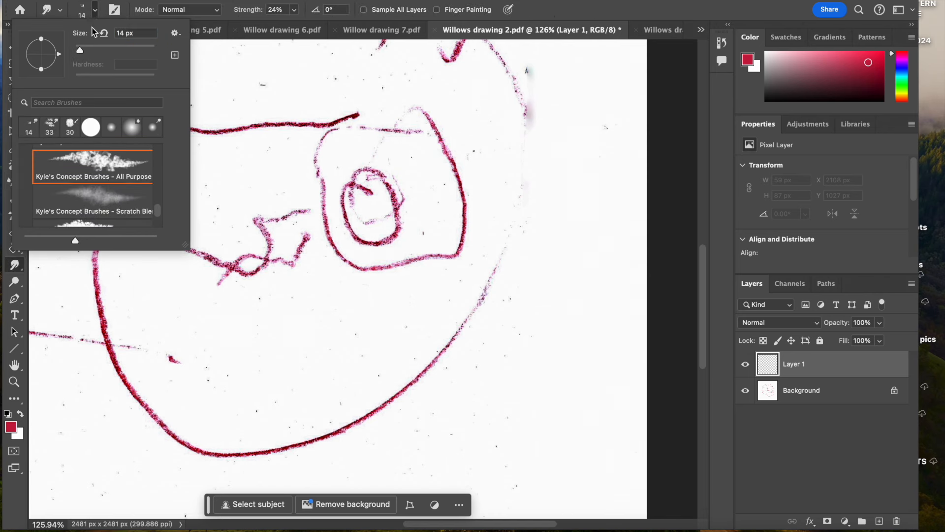
scroll(96, 182, down, 3)
click(96, 182)
drag(321, 123, 276, 106)
click(143, 1)
click(169, 1)
Choose a Mixer Brush preset and retrace the drawing's faded right outline in red on the new layer.
click(95, 10)
click(101, 180)
drag(503, 67, 520, 128)
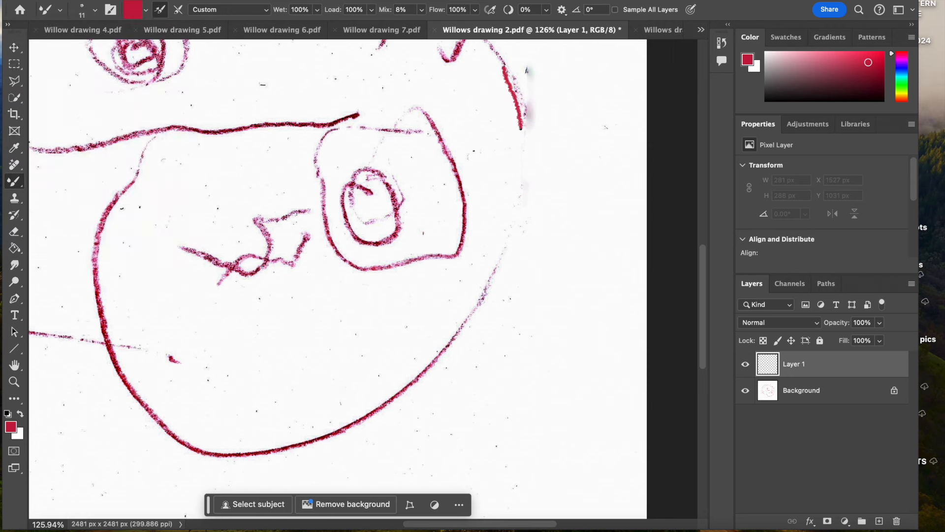
scroll(474, 127, up, 5)
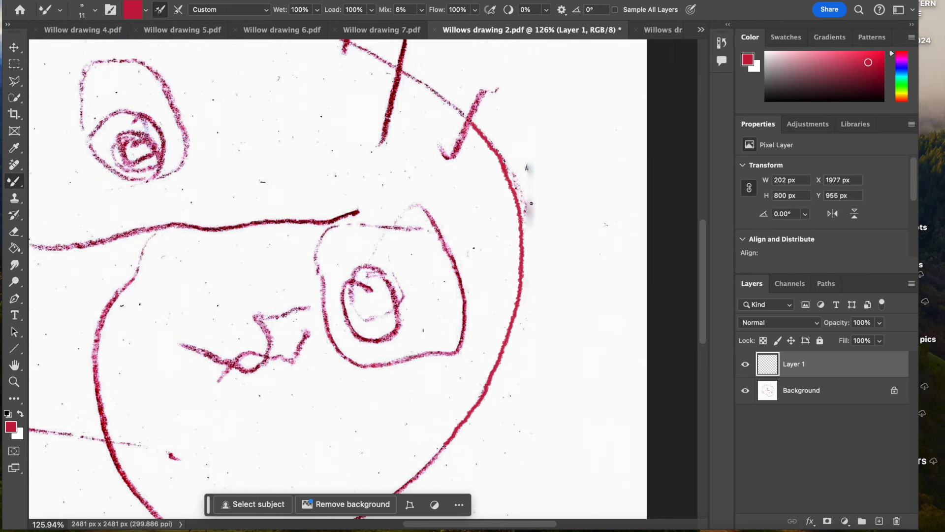
Fill the remaining gaps in the red outlines with brush strokes and merge Layer 1 with the Background layer.
scroll(531, 202, down, 4)
drag(344, 222, 347, 248)
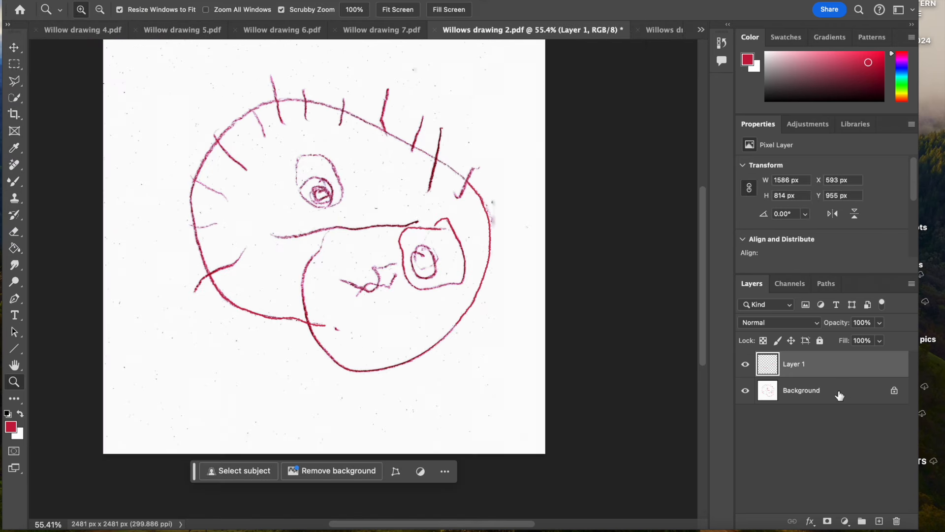
shift+click(827, 392)
right_click(826, 391)
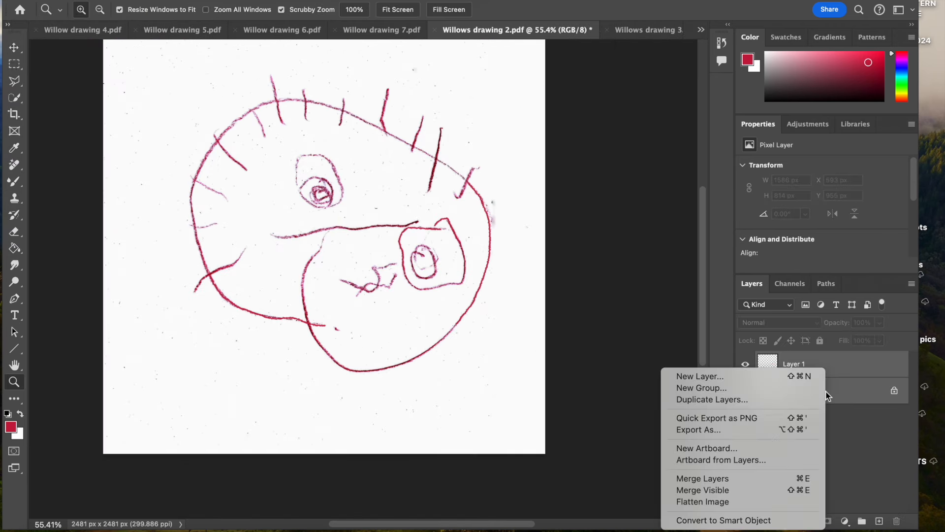
click(765, 479)
Remove the drawing's background with the Remove background quick action and shift the isolated drawing slightly up and left.
click(859, 10)
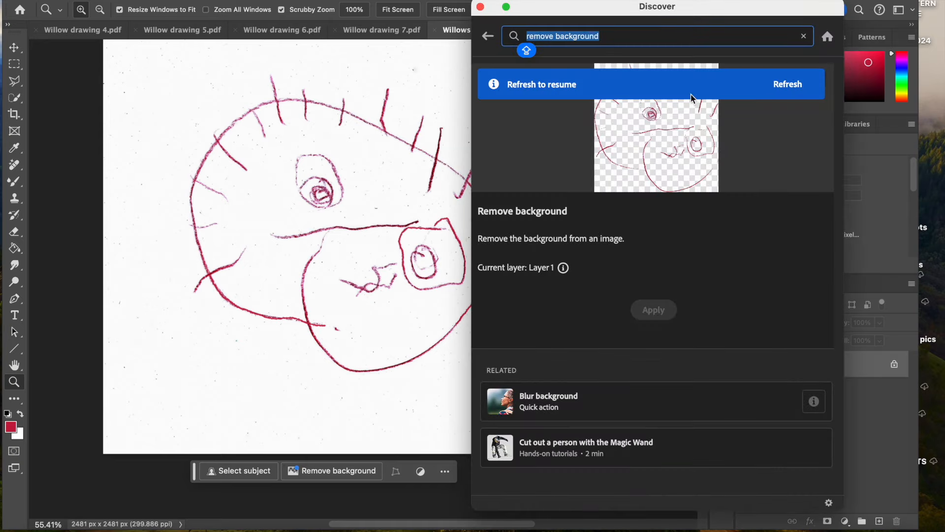
click(611, 35)
key(BackSpace)
key(Return)
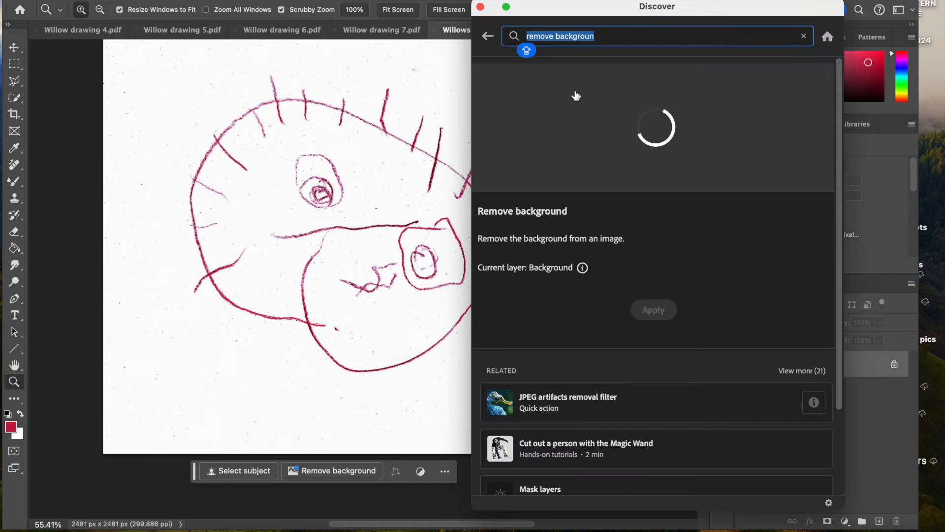
click(480, 6)
key(v)
mouse_move(431, 234)
mouse_down()
mouse_move(432, 219)
mouse_move(423, 224)
mouse_up()
In Willow drawing 7, paint white on the layer mask to restore missing lines around the eyes and along the drawing's left side.
click(382, 32)
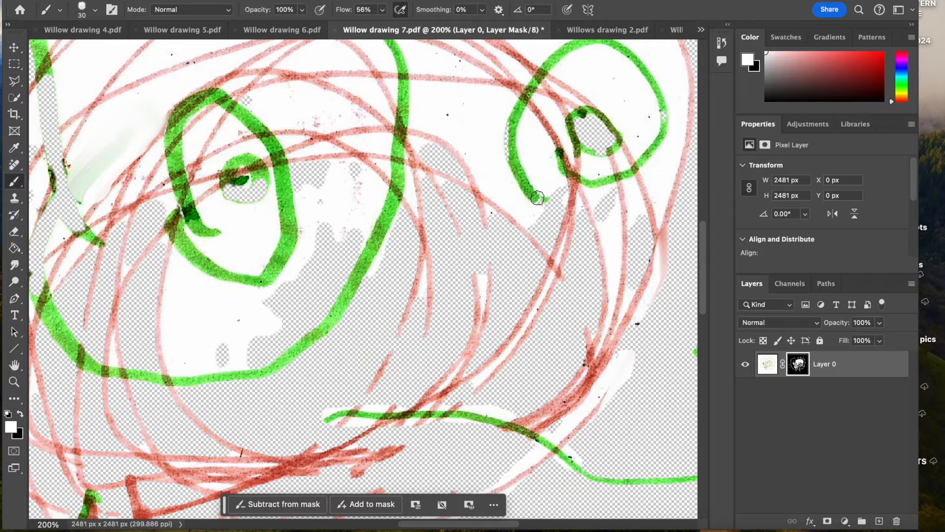
scroll(624, 197, up, 1)
drag(609, 174, 613, 156)
scroll(613, 156, left, 5)
mouse_move(247, 112)
mouse_down()
mouse_move(277, 269)
mouse_move(287, 269)
mouse_move(244, 330)
mouse_up()
scroll(238, 313, up, 3)
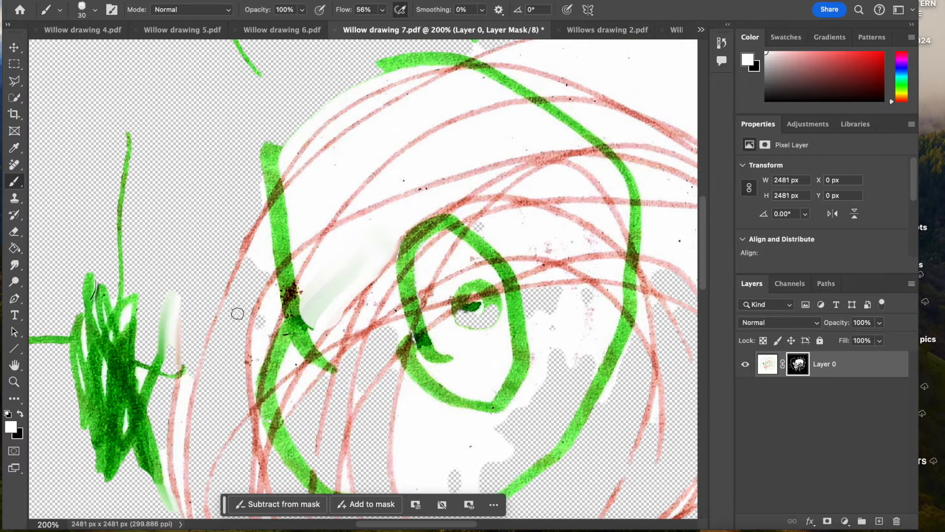
scroll(300, 297, down, 7)
scroll(300, 298, up, 10)
scroll(301, 298, left, 10)
drag(274, 193, 302, 303)
drag(187, 304, 247, 346)
Paint white on the mask to restore the lower red scribble lines and the green pupil of the large eye.
scroll(247, 346, down, 12)
scroll(247, 346, right, 8)
mouse_move(246, 289)
mouse_down()
mouse_move(253, 278)
mouse_move(339, 280)
mouse_up()
drag(352, 342, 396, 344)
scroll(397, 344, up, 5)
scroll(396, 344, right, 4)
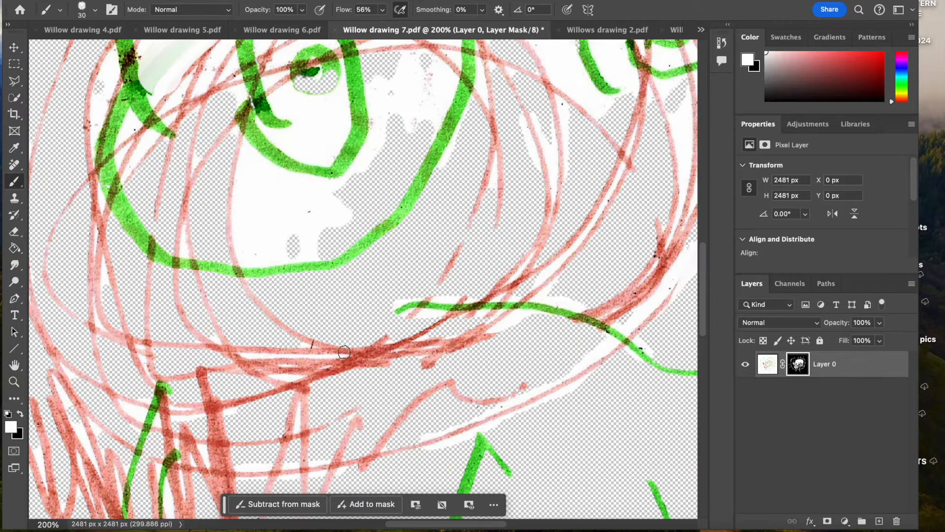
scroll(259, 384, up, 6)
scroll(259, 384, right, 1)
drag(291, 243, 315, 243)
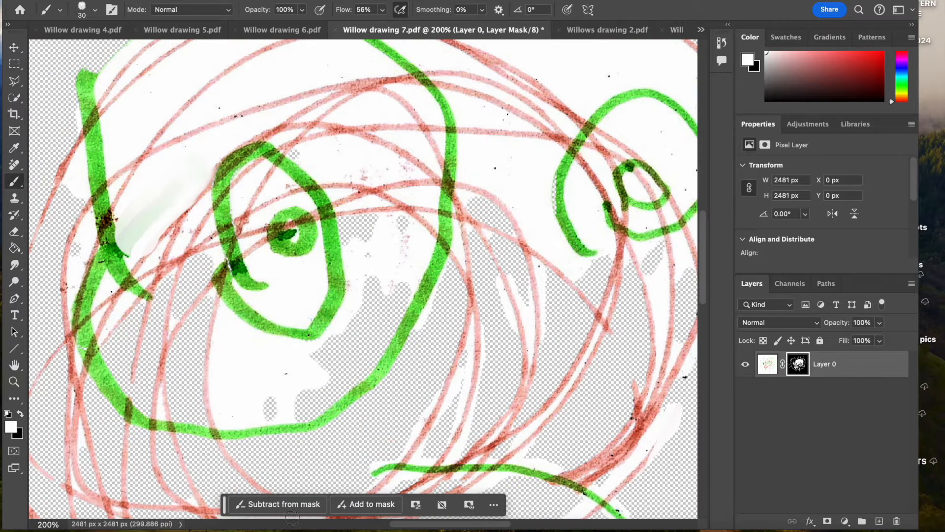
Paint black on the layer mask to hide leftover white paper inside the large green eye.
key(x)
drag(238, 410, 224, 327)
drag(492, 181, 423, 182)
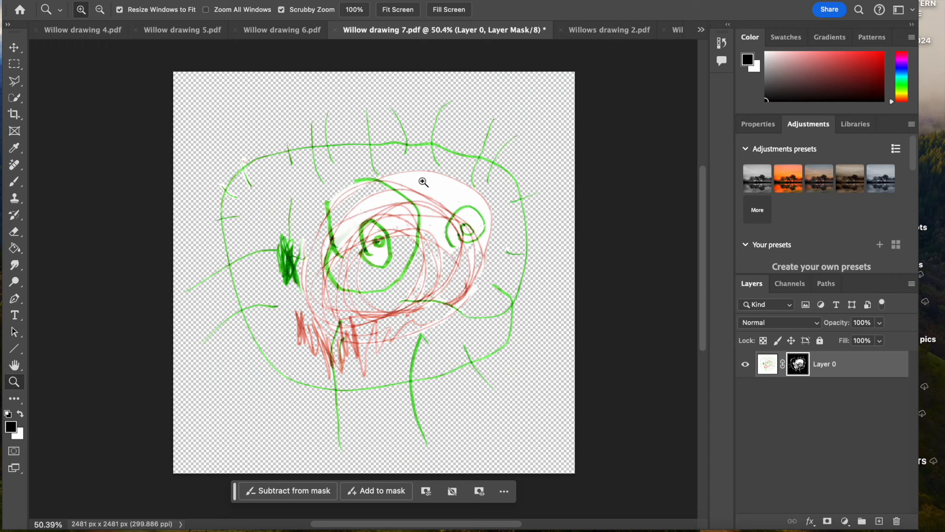
scroll(423, 182, down, 2)
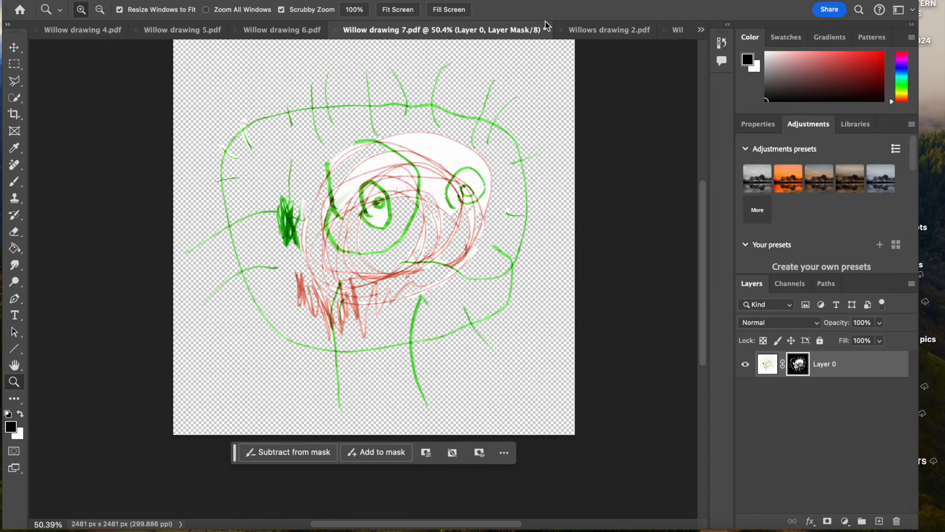
Apply a Levels adjustment to the layer mask of Willow drawing 7, shifting the shadow and midtone input levels.
click(612, 23)
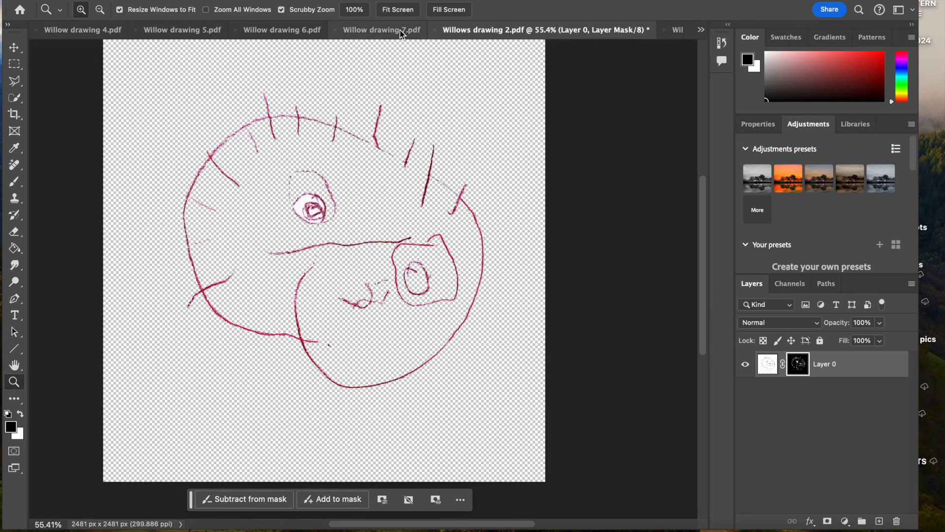
click(399, 31)
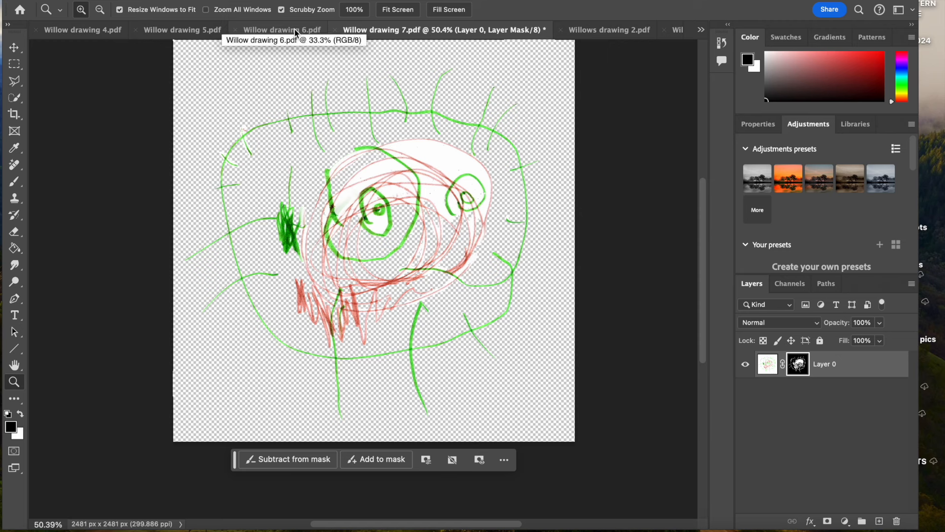
click(192, 0)
mouse_move(261, 10)
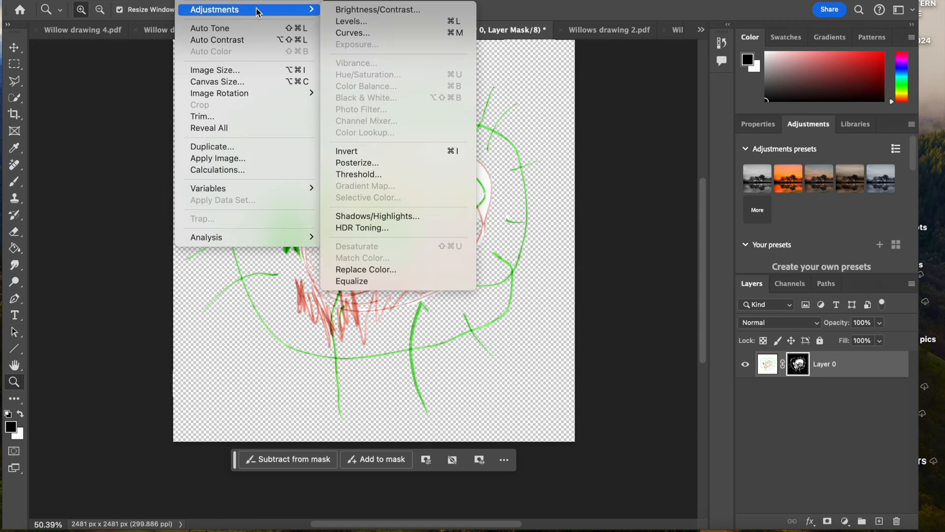
click(367, 21)
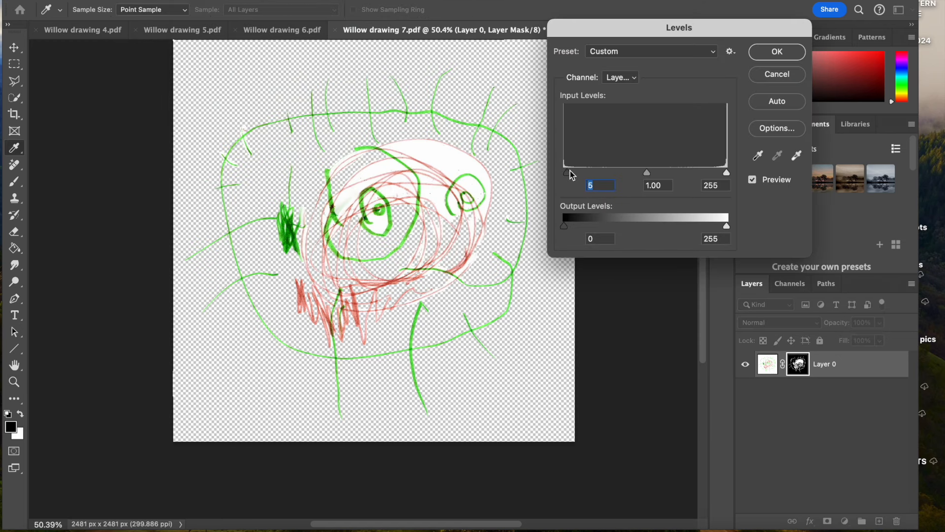
mouse_move(660, 170)
mouse_down()
mouse_move(685, 173)
mouse_move(673, 171)
mouse_up()
click(802, 53)
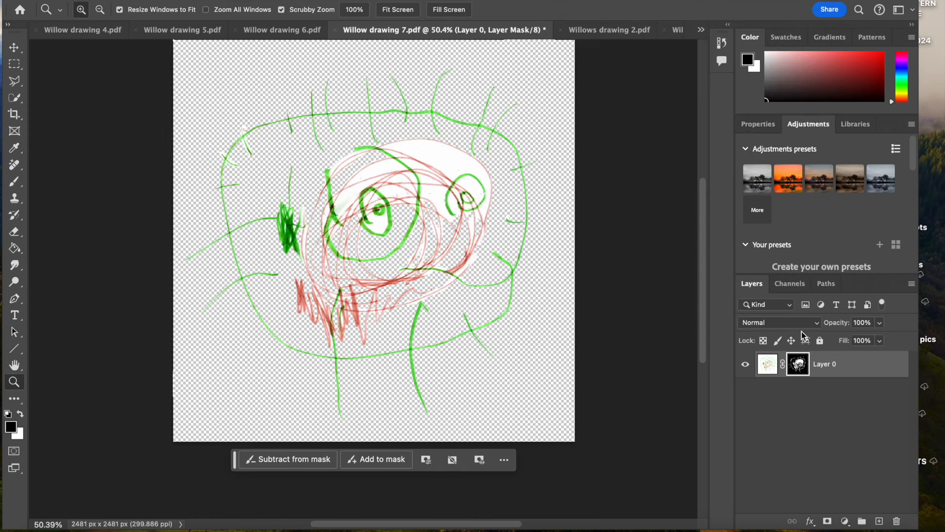
Lower the brightness of Layer 0's image slightly with a Brightness/Contrast adjustment.
click(766, 364)
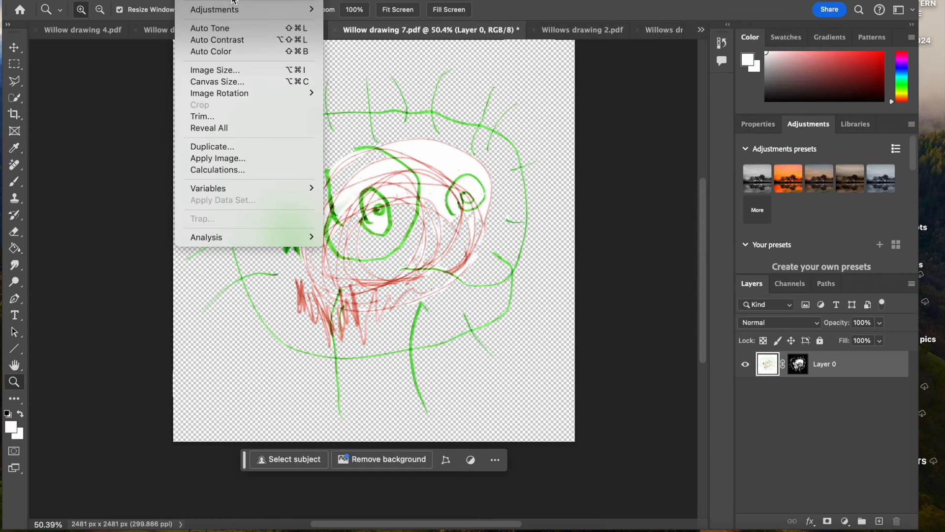
mouse_move(211, 8)
click(423, 10)
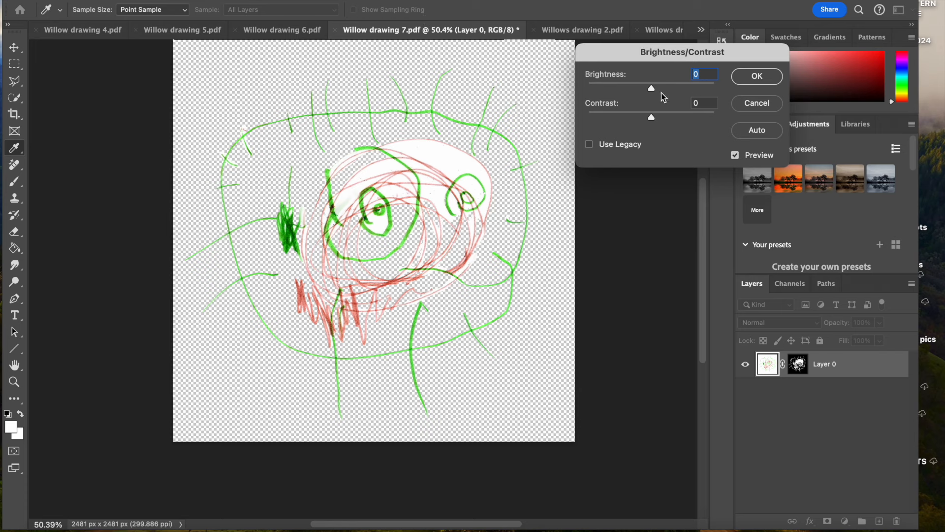
drag(648, 90, 643, 91)
click(757, 75)
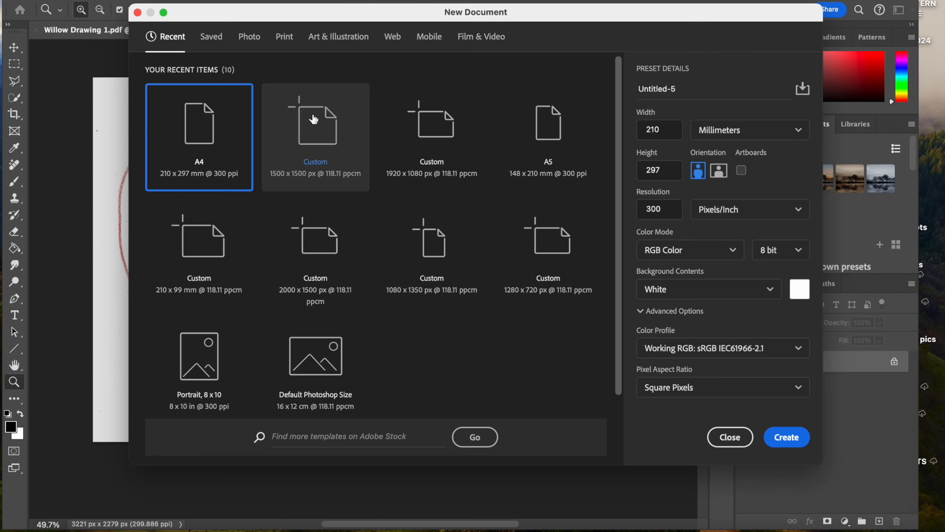
Base a new document on the 1500 x 1500 px custom preset and set its resolution to 300 pixels/centimeter.
click(313, 119)
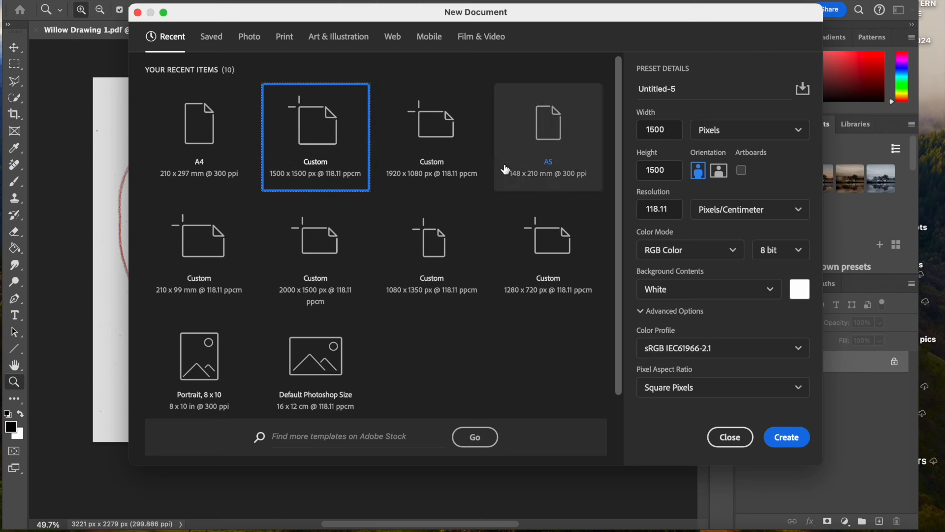
drag(670, 209, 629, 208)
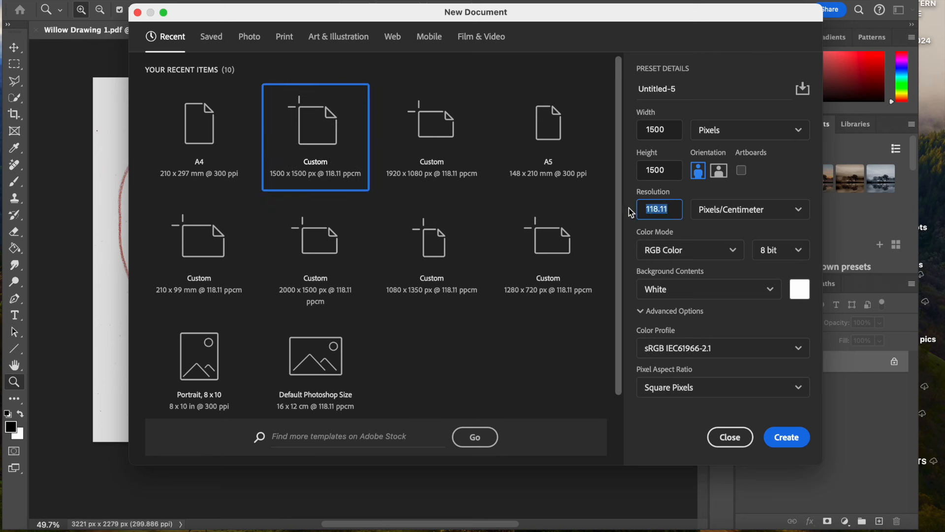
click(731, 250)
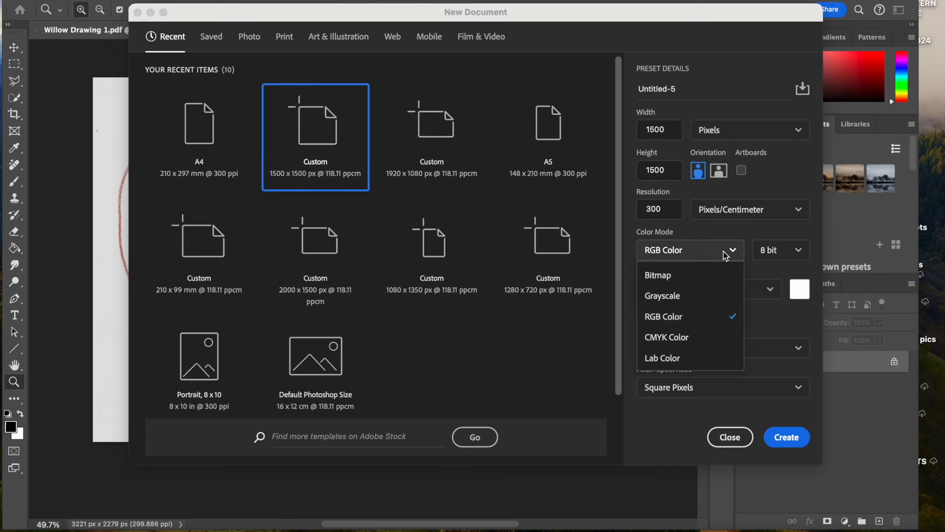
click(676, 337)
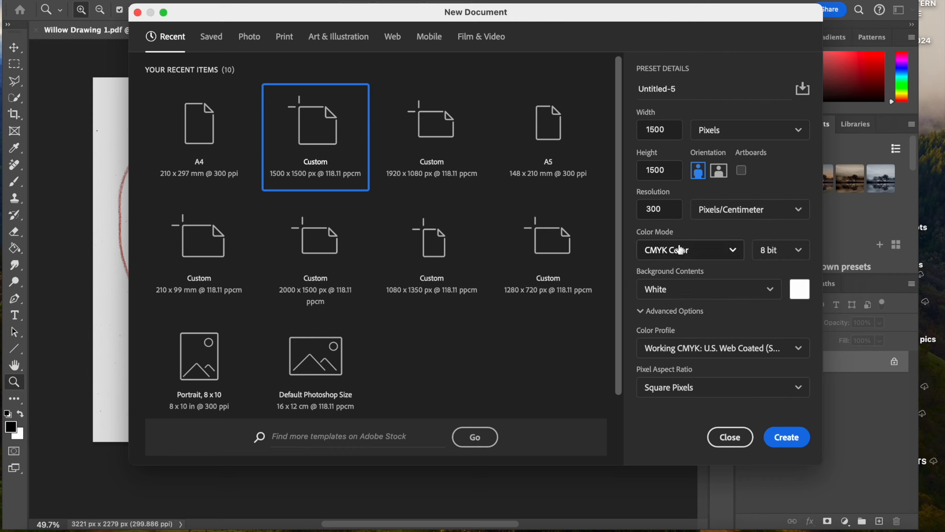
click(730, 250)
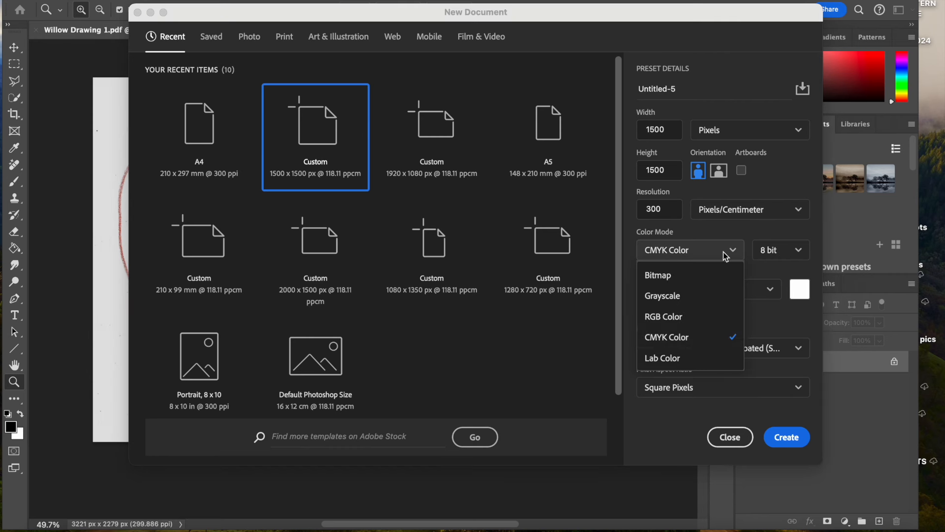
click(681, 319)
Set the new document's bit depth to 16 bit and create it.
click(805, 245)
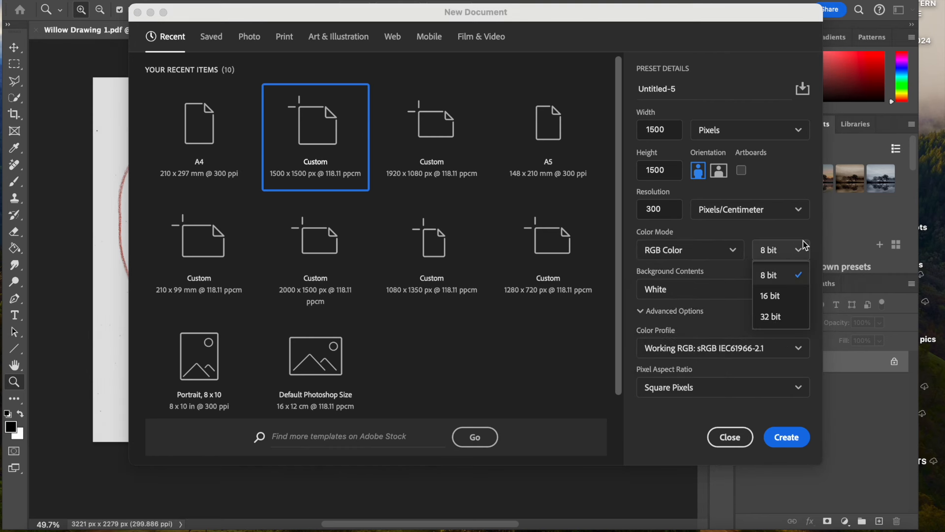
click(783, 297)
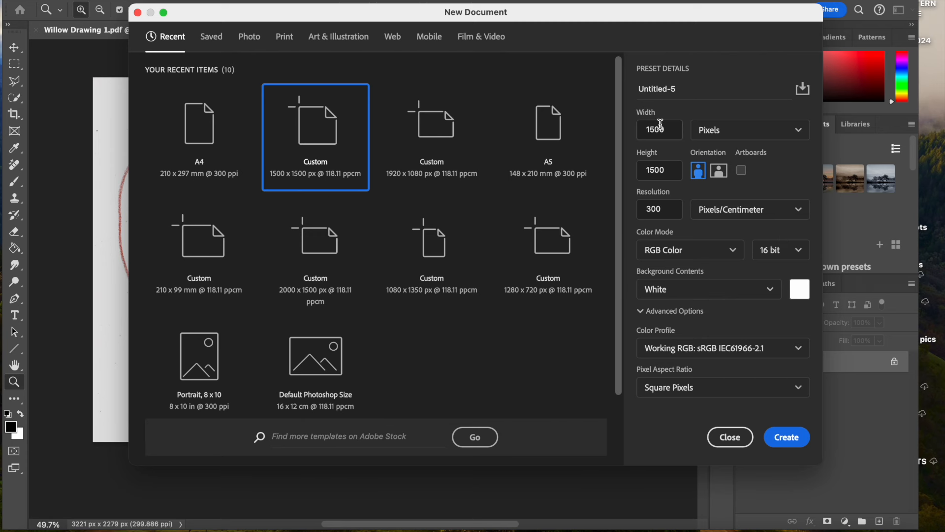
click(784, 438)
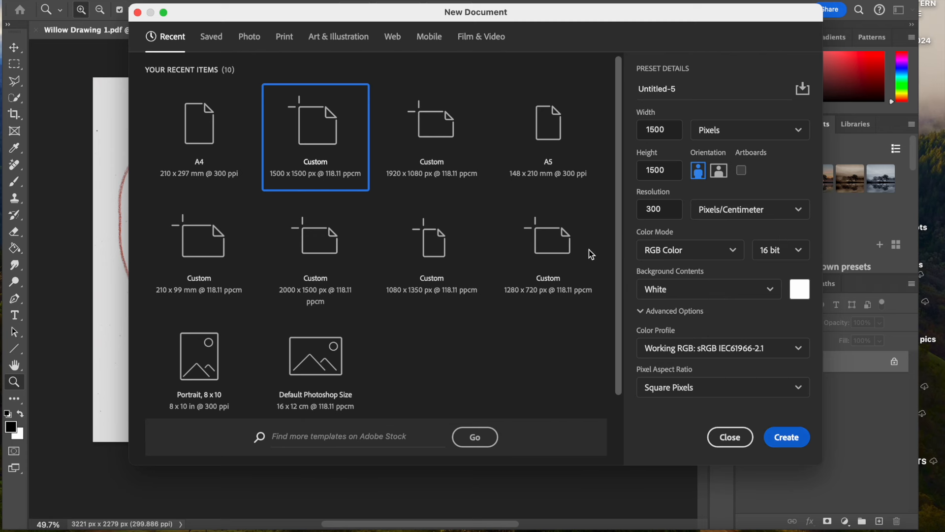
mouse_move(359, 169)
mouse_down()
mouse_move(379, 182)
mouse_move(366, 179)
mouse_up()
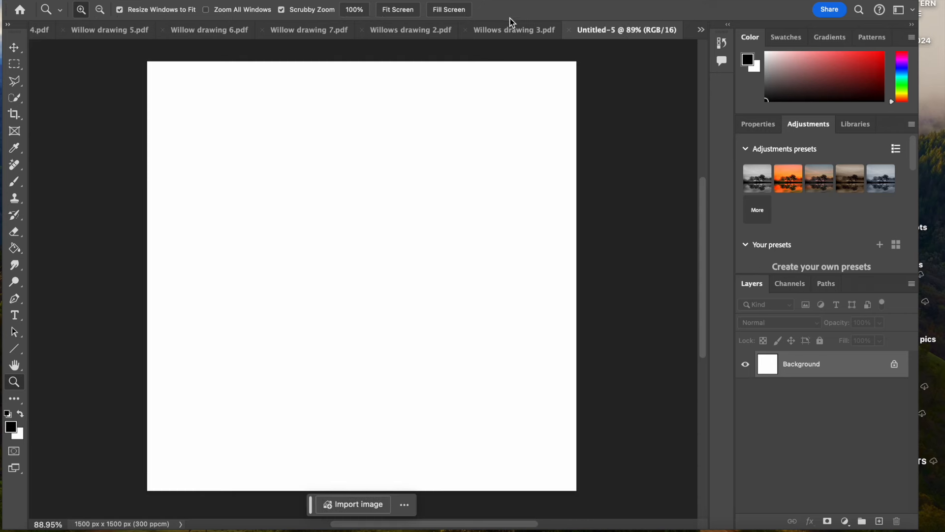
Copy the crayon artwork from Willows drawing 3 into the Untitled-5 document, accepting the bit depth difference.
click(509, 28)
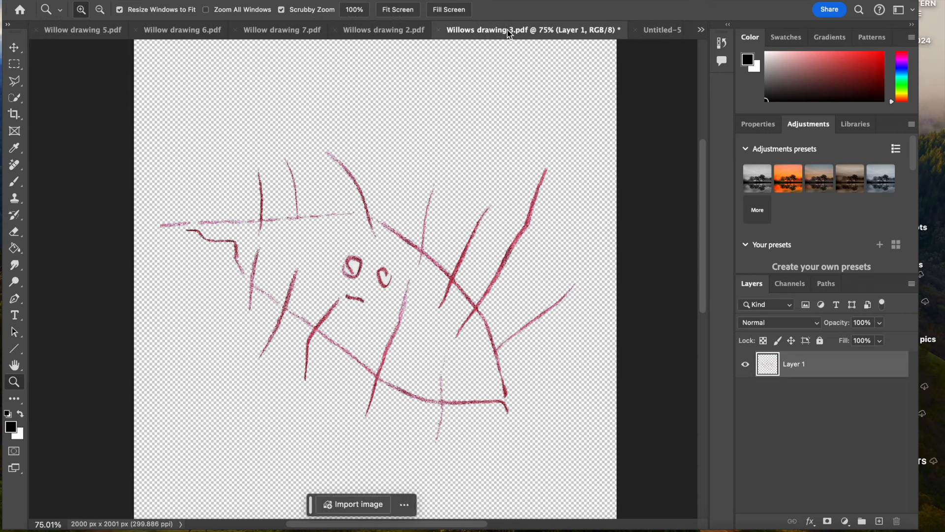
click(20, 46)
mouse_move(516, 163)
mouse_down()
mouse_move(643, 32)
mouse_move(501, 143)
mouse_move(400, 246)
mouse_up()
click(492, 206)
Scale the spiky drawing to 51.02% and place it in the canvas's upper-right area.
drag(142, 240, 382, 241)
drag(497, 224, 415, 171)
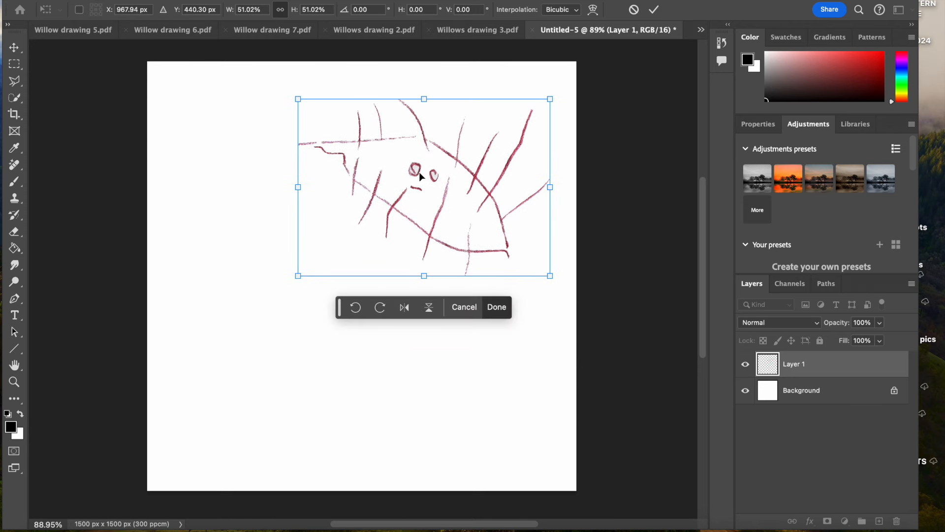
key(Return)
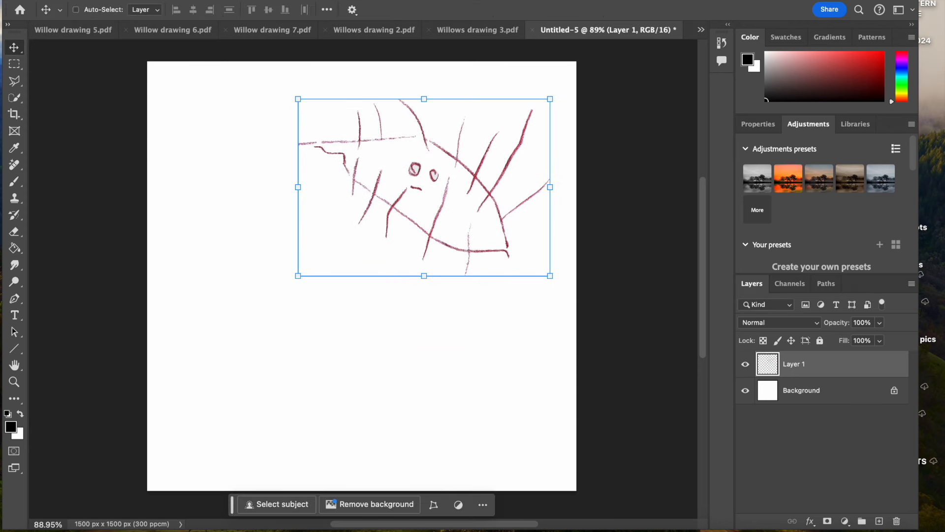
Copy the masked layer from Willows drawing 2 into Untitled-5, accepting the bit depth difference.
click(391, 31)
mouse_move(434, 188)
mouse_down()
mouse_move(664, 42)
mouse_move(404, 278)
mouse_move(374, 318)
mouse_up()
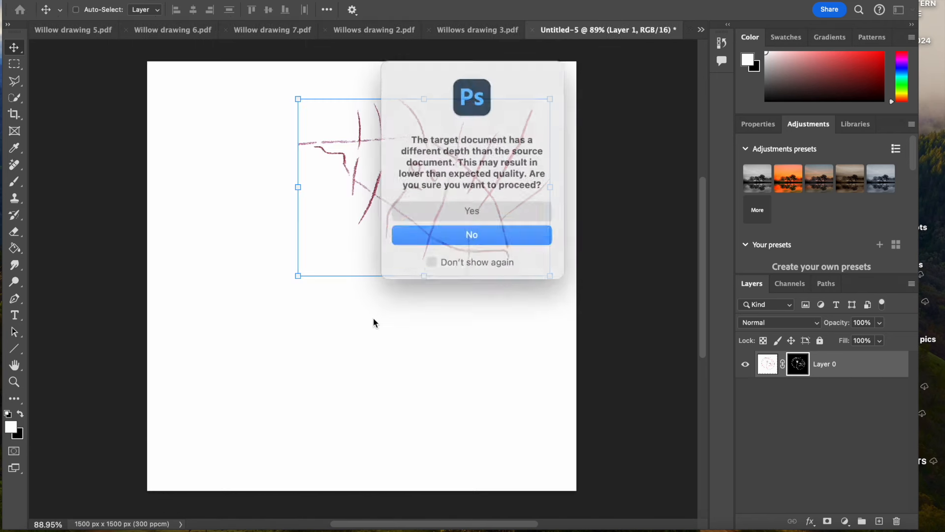
click(491, 202)
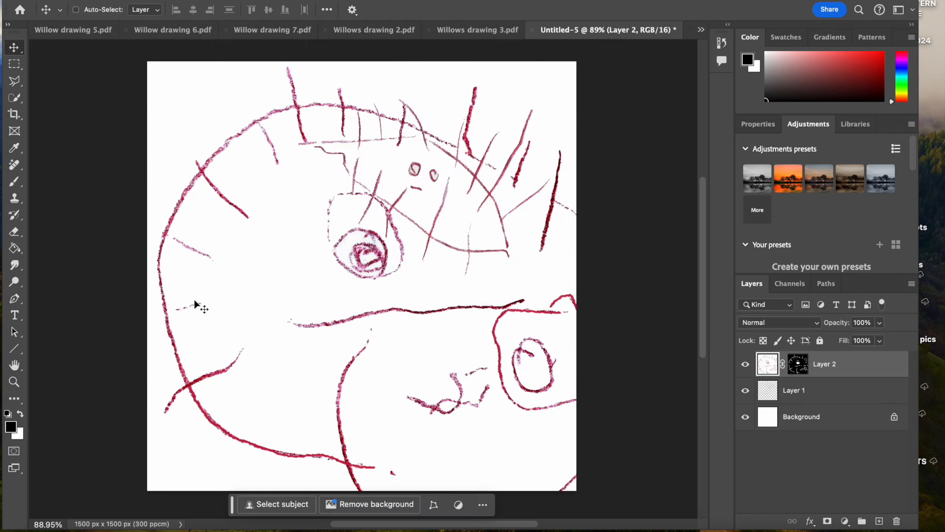
Scale the round face drawing to 40.25% and place it in the canvas's lower-left area.
drag(194, 300, 72, 321)
mouse_move(605, 337)
mouse_down()
mouse_move(359, 319)
mouse_move(201, 334)
mouse_up()
drag(129, 336, 340, 332)
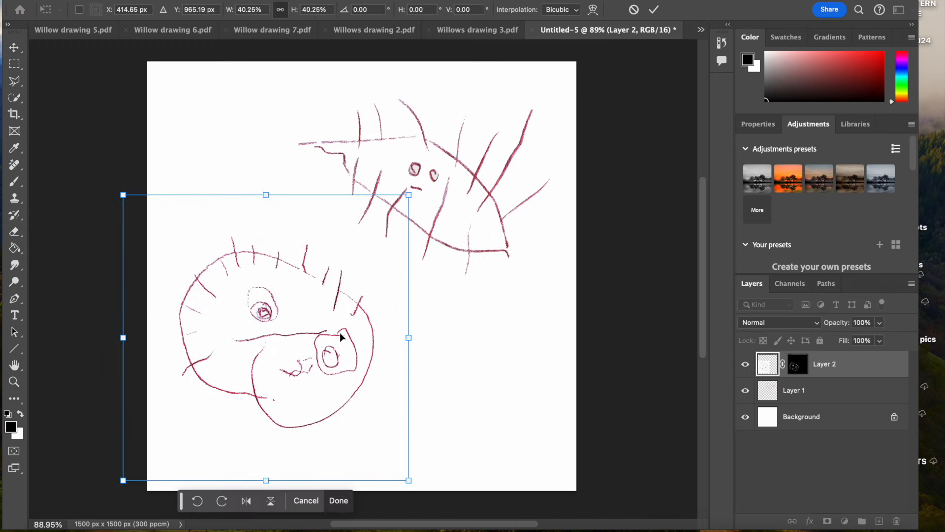
key(Return)
Copy the green and red drawing from Willow drawing 7 into Untitled-5 and scale it down to fit among the others.
click(360, 33)
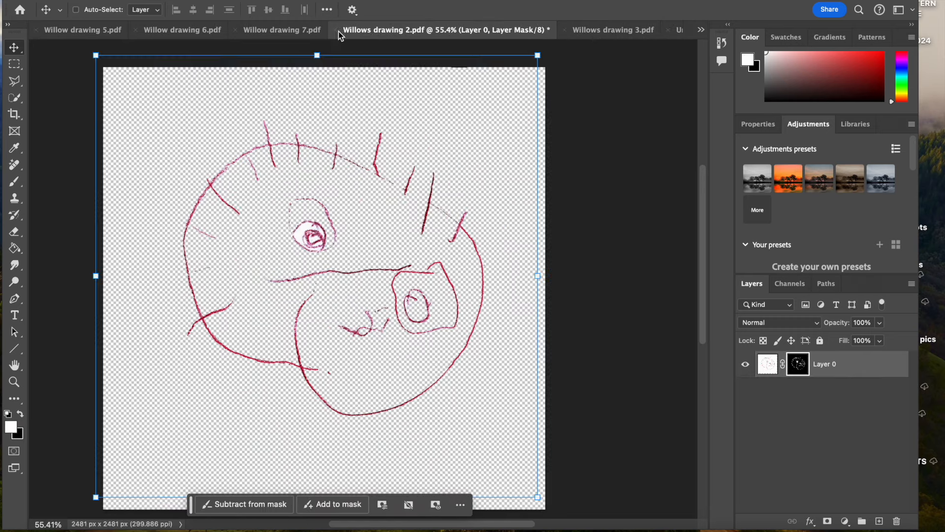
click(296, 31)
drag(498, 140, 650, 34)
drag(480, 326, 480, 326)
click(504, 209)
drag(126, 329, 460, 321)
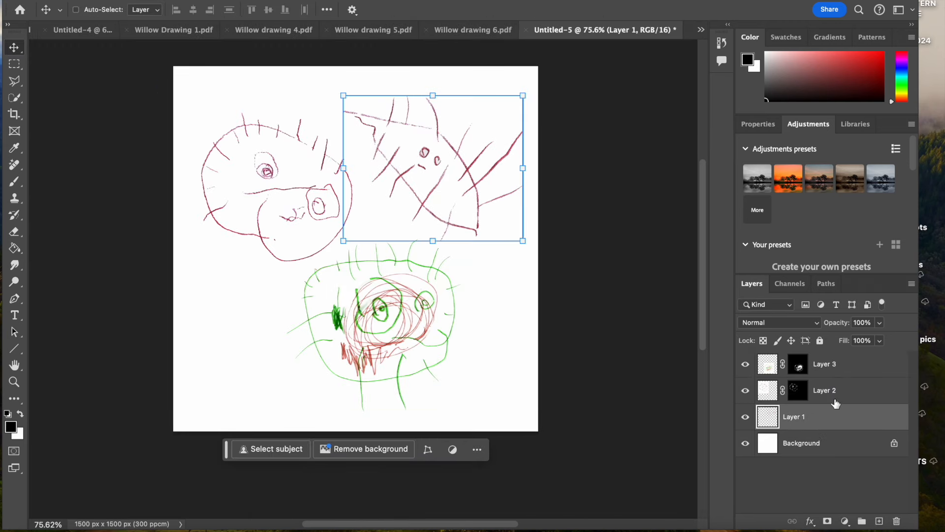
Merge the three drawing layers above the background into a single layer.
shift+click(846, 371)
right_click(846, 371)
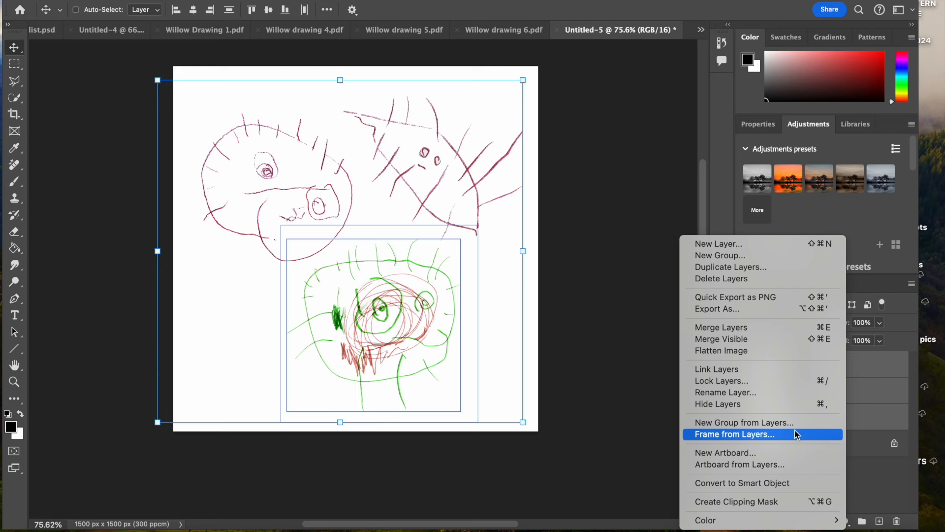
click(751, 329)
click(818, 396)
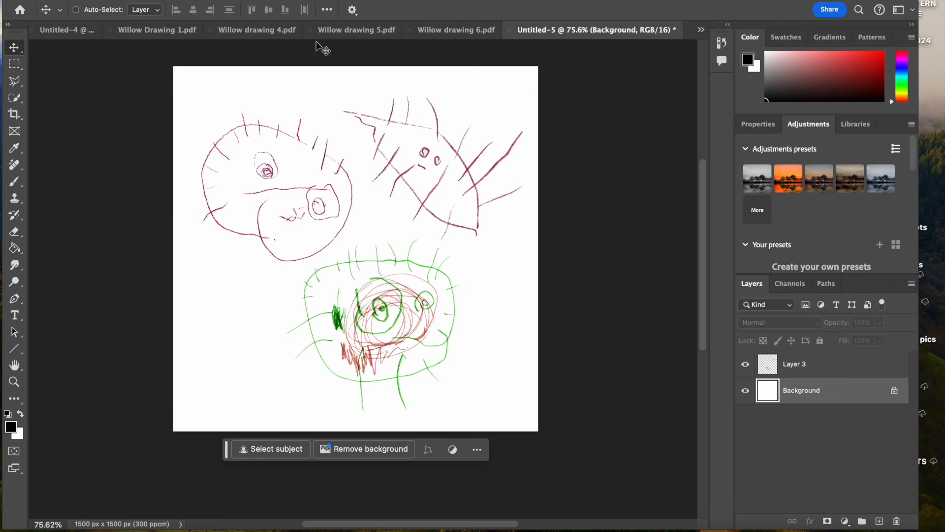
Offset the merged drawing layer by 750 px horizontally and 750 px vertically, with undefined areas wrapped around.
click(865, 370)
click(348, 0)
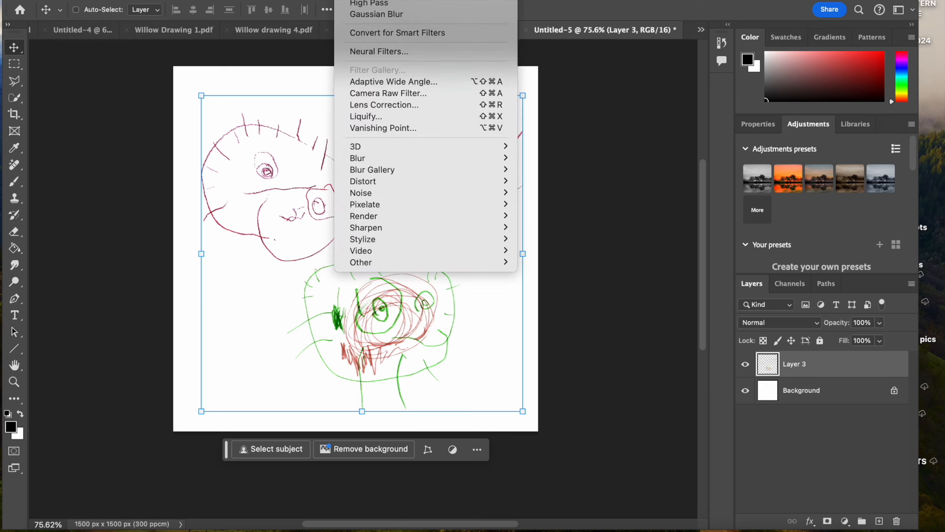
mouse_move(512, 265)
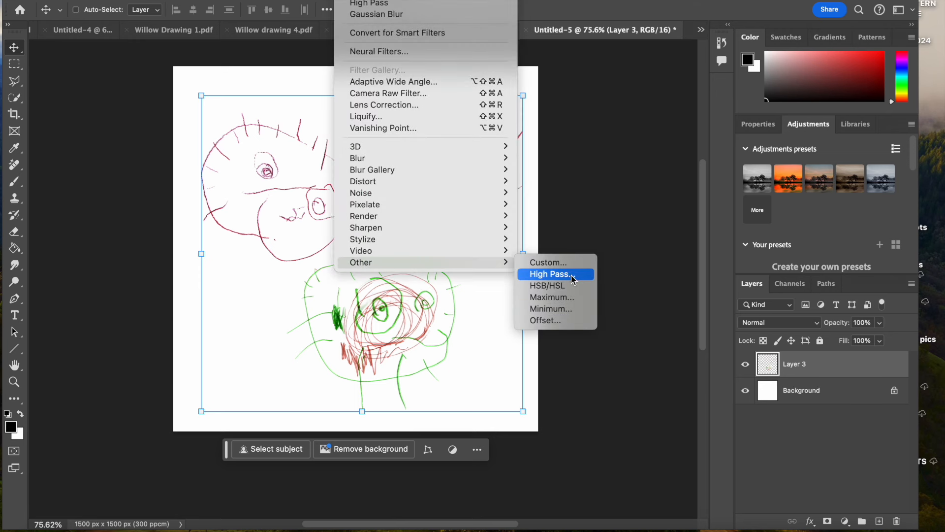
click(566, 320)
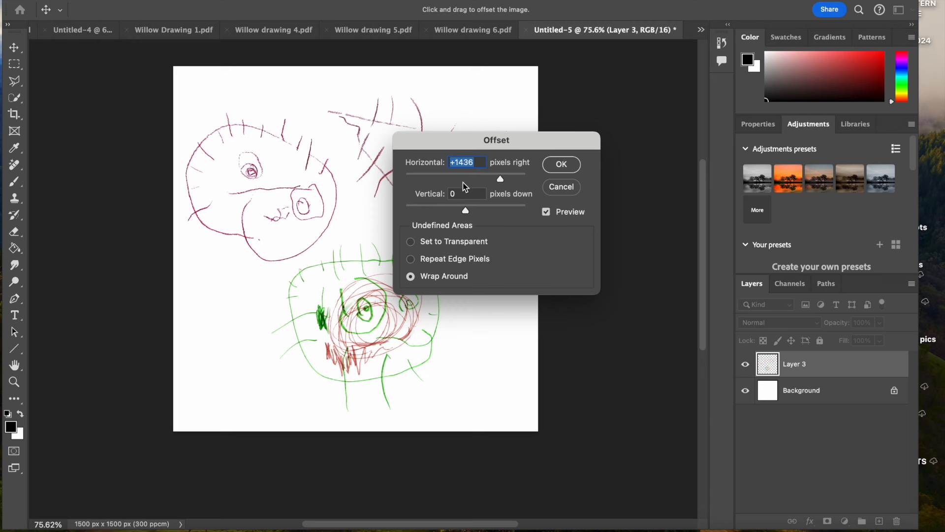
click(476, 166)
key(BackSpace)
text(7)
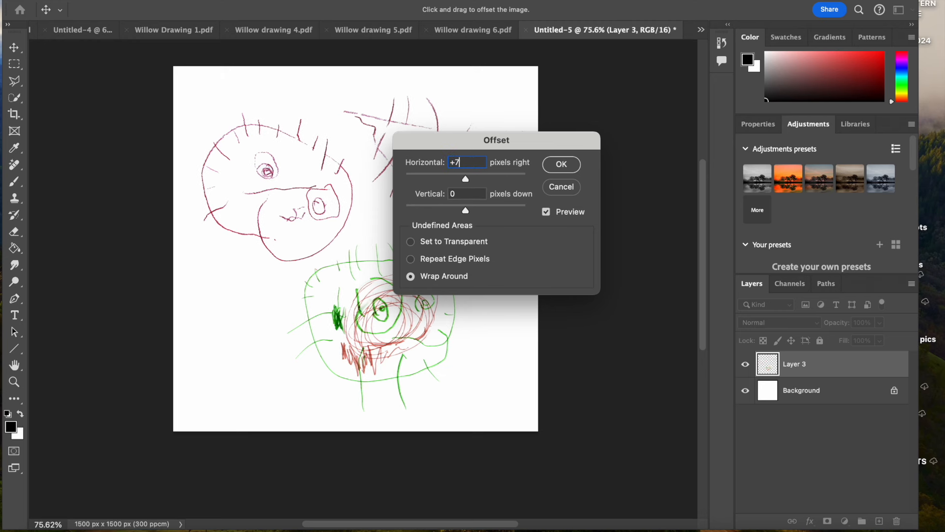
text(50)
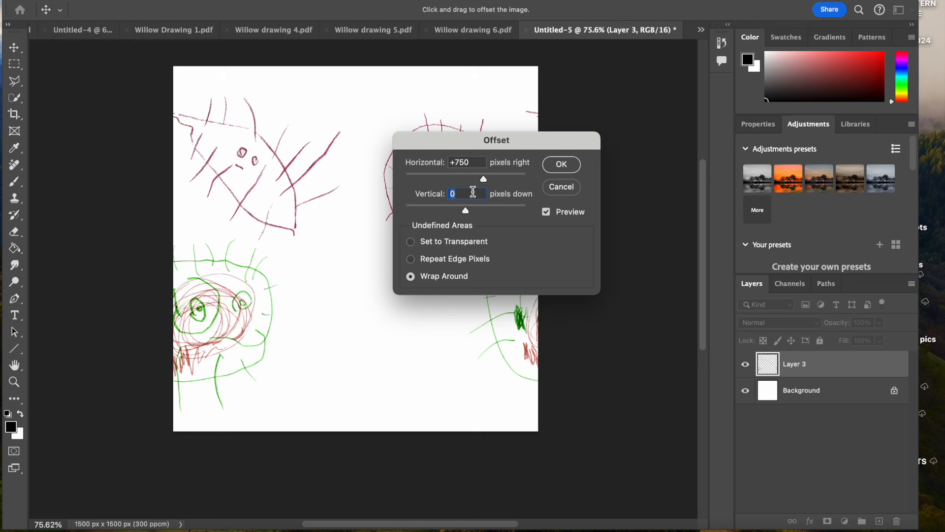
text(750)
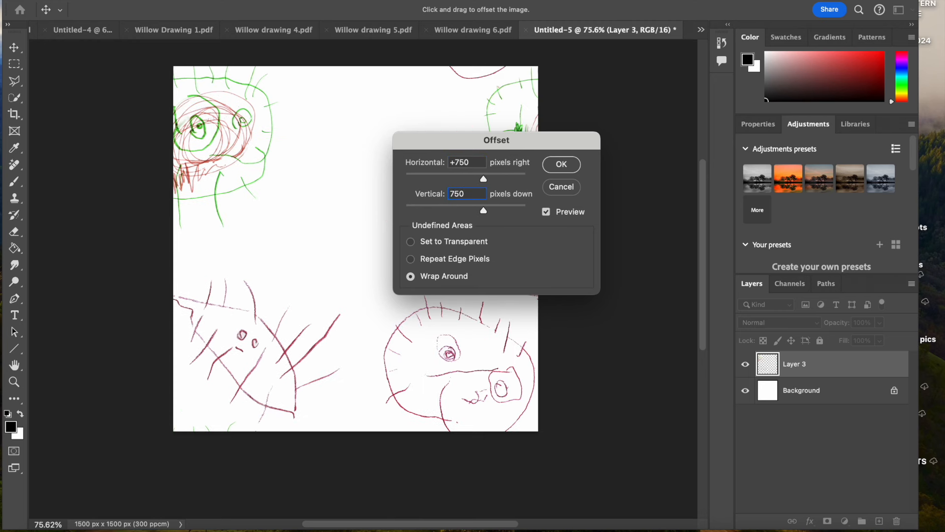
click(561, 165)
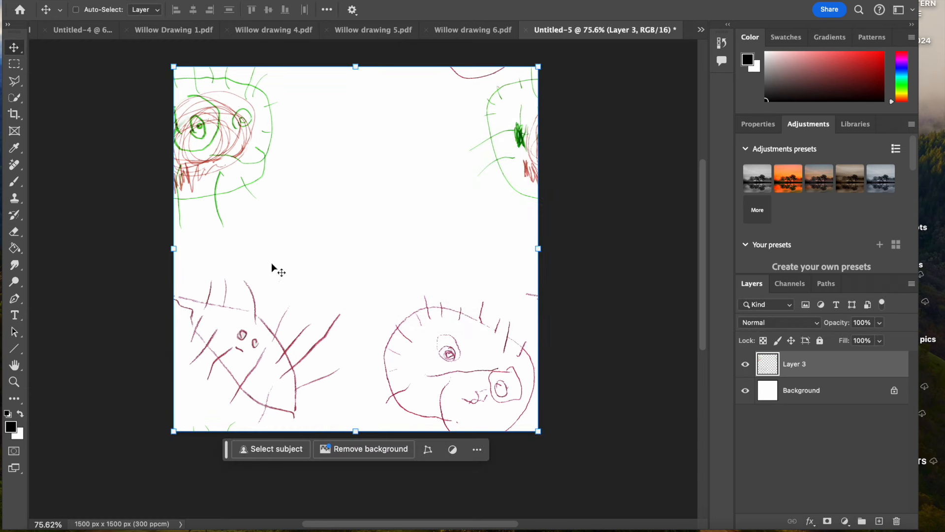
Copy the masked green drawing from Willow drawing 4 into Untitled-5, accepting the bit depth difference.
click(459, 27)
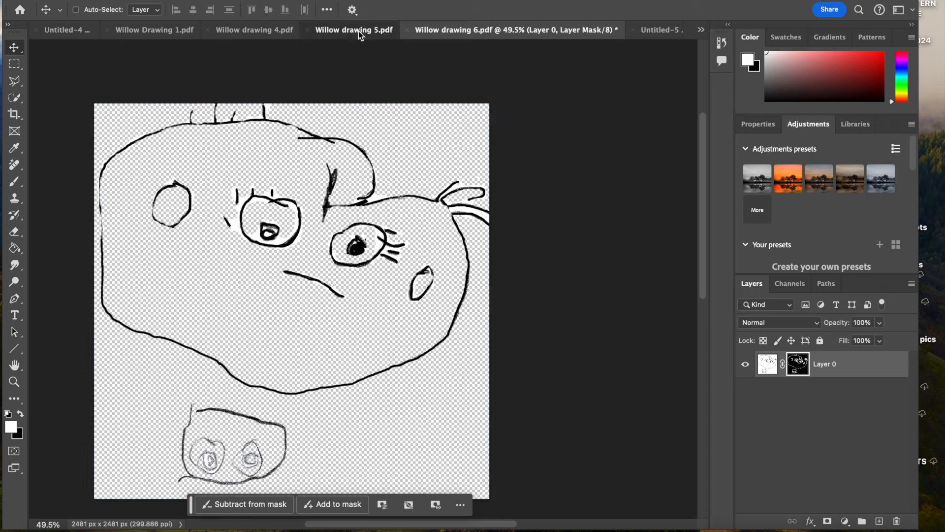
click(358, 30)
click(255, 30)
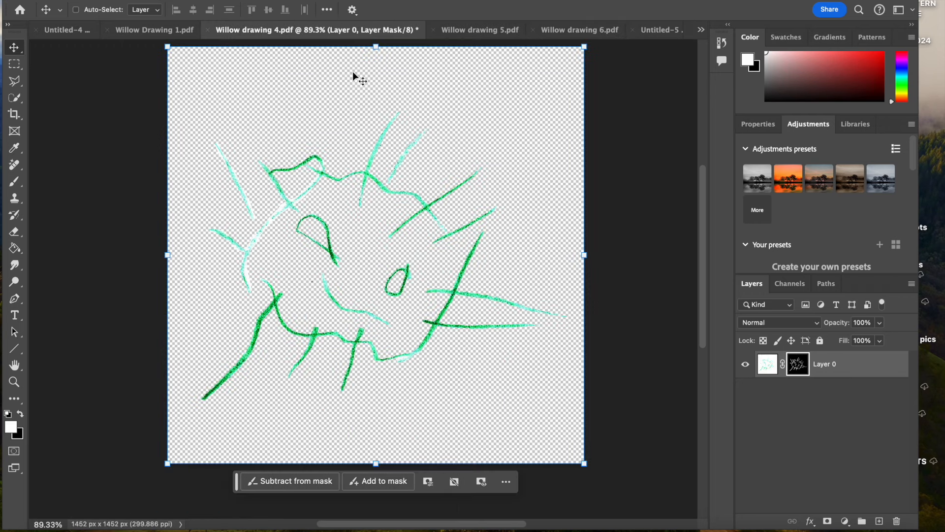
mouse_move(413, 143)
mouse_down()
mouse_move(559, 78)
mouse_move(588, 52)
mouse_up()
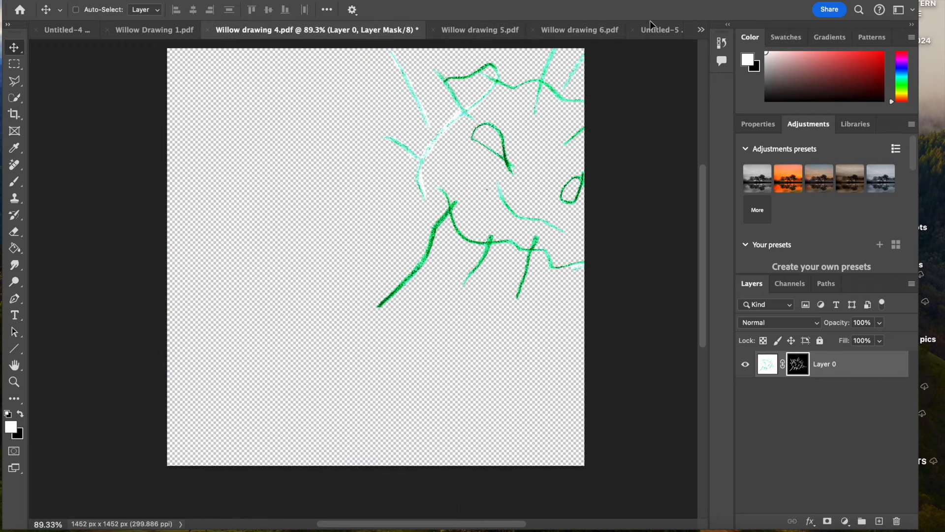
drag(657, 31, 413, 184)
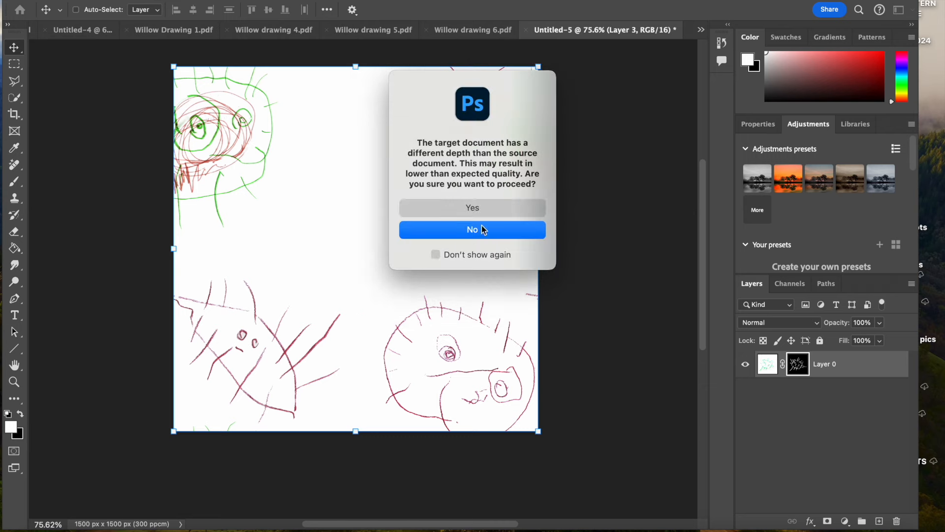
click(478, 211)
Scale the green spiky drawing to 55.86%, rotate it to about -101°, and place it in the gap above the round face.
mouse_move(591, 194)
mouse_down()
mouse_move(419, 195)
mouse_move(378, 211)
mouse_move(381, 242)
mouse_move(371, 251)
mouse_up()
drag(464, 135, 250, 166)
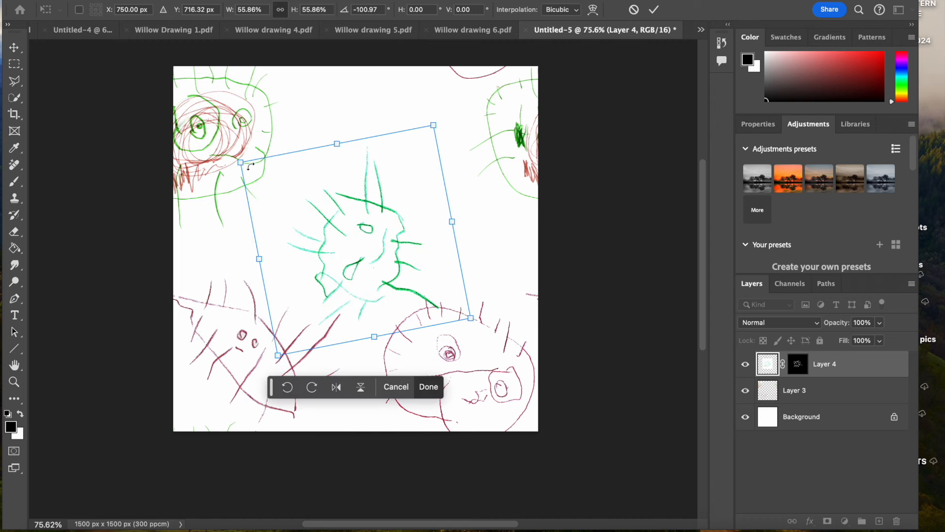
mouse_move(367, 241)
mouse_down()
mouse_move(453, 230)
mouse_move(447, 219)
mouse_up()
Bring the dark red drawing from Willow drawing 5 into Untitled-5 and scale it down to about 28%.
drag(362, 247, 269, 247)
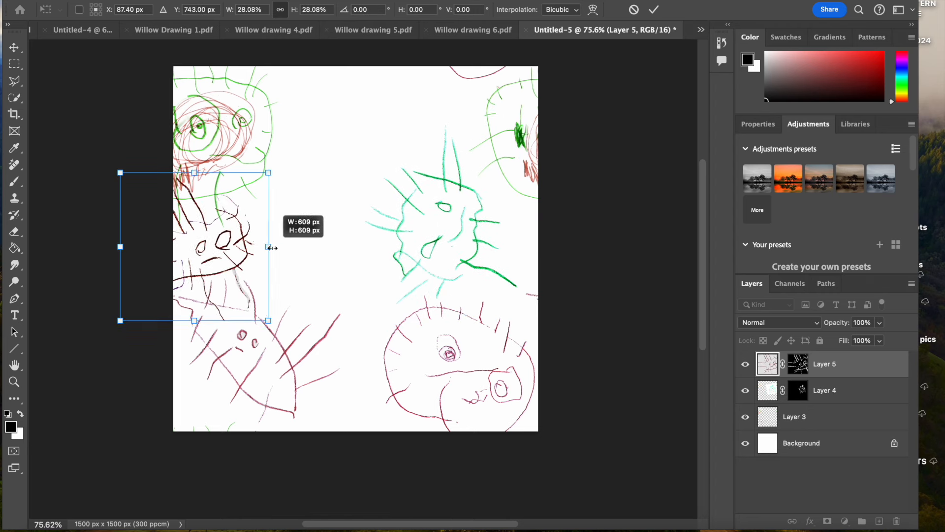
drag(303, 153, 321, 178)
mouse_move(220, 232)
mouse_down()
mouse_move(319, 231)
mouse_move(320, 209)
mouse_move(366, 144)
mouse_move(338, 197)
mouse_up()
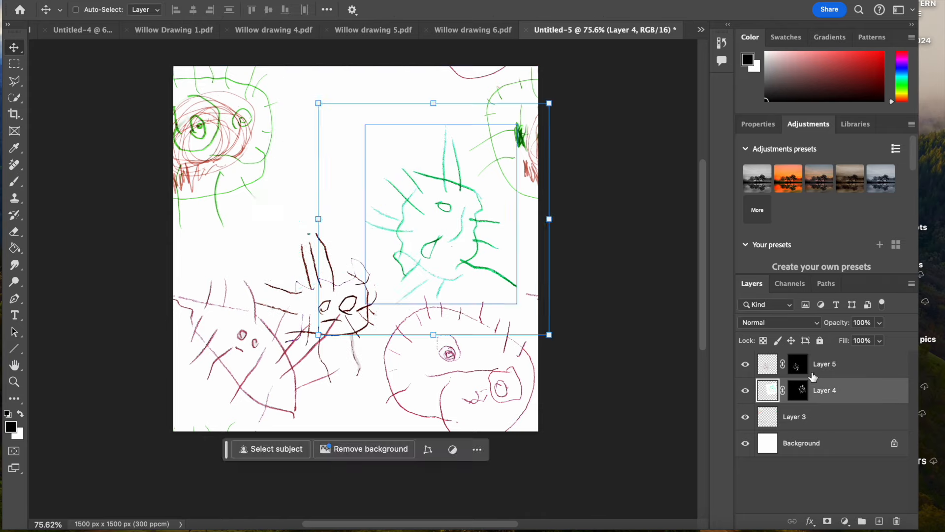
Turn the green drawing upright at the canvas's top centre, and move the dark red drawing to the middle-right gap with a slight tilt.
mouse_move(355, 212)
mouse_down()
mouse_move(361, 145)
mouse_move(534, 157)
mouse_up()
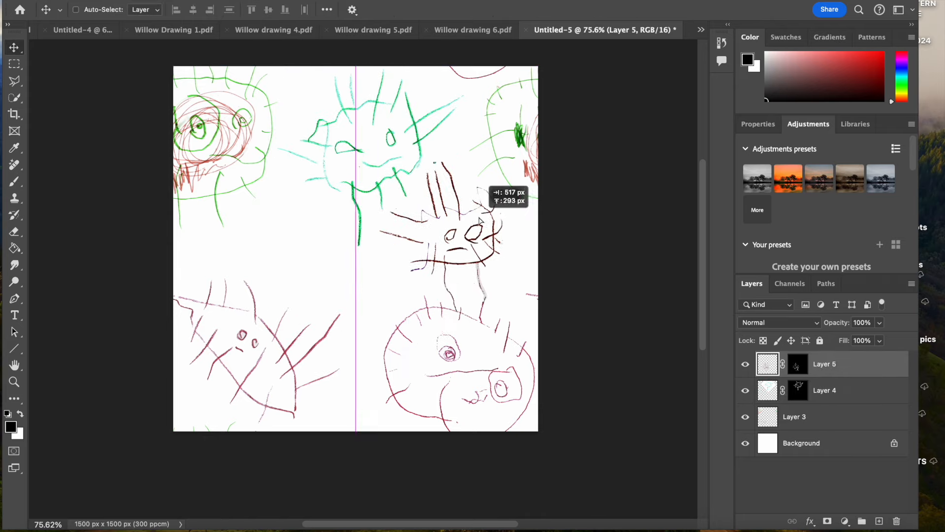
key(ctrl+t)
drag(542, 187, 566, 202)
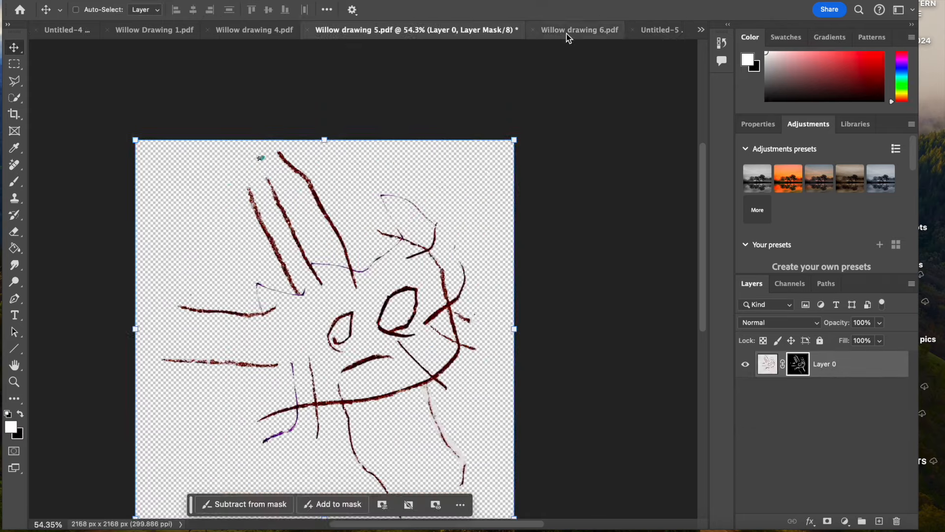
Copy the drawing from Willow drawing 6 into Untitled-5, keeping only the small two-eyed face, scaled down and tilted in the middle-left gap.
click(568, 31)
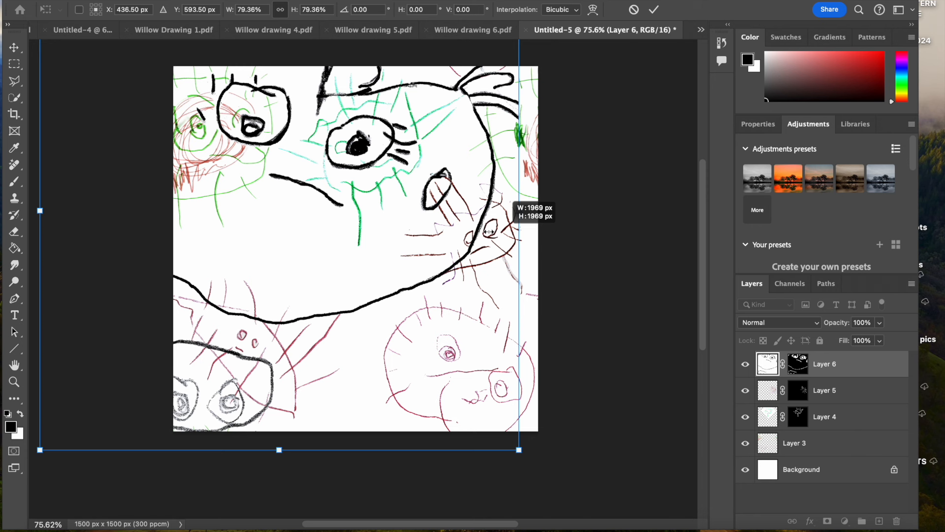
drag(507, 205, 404, 160)
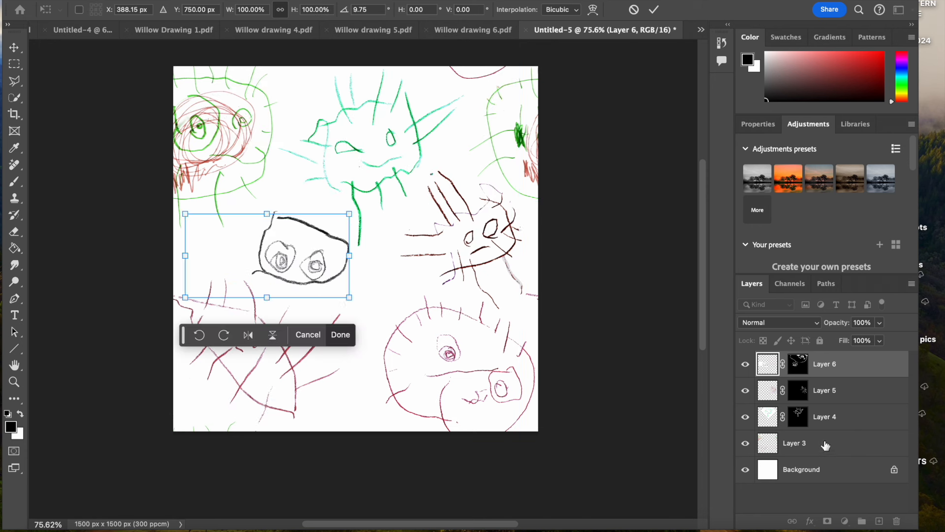
key(Return)
Nudge the dark red spiky drawing slightly left and merge all drawing layers into one.
click(843, 368)
click(844, 390)
drag(505, 212, 497, 216)
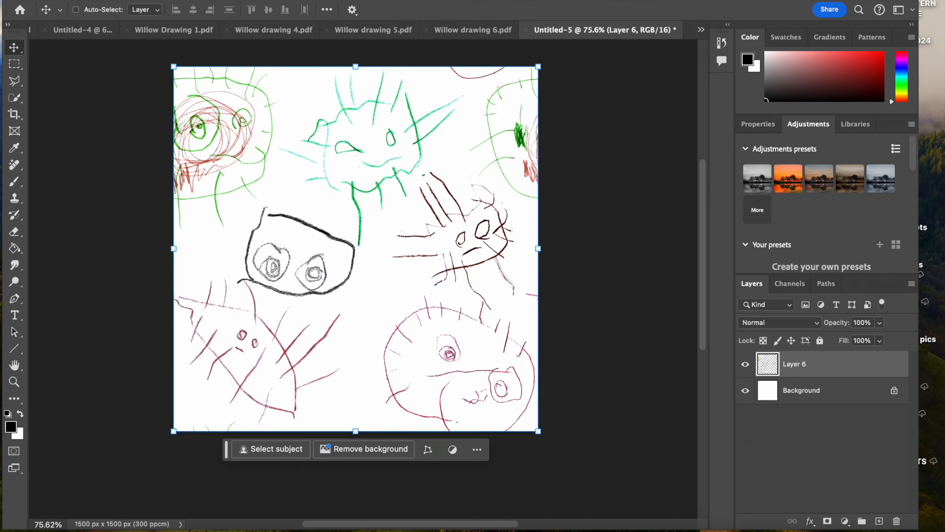
Offset the newly merged drawings by +750 px in both directions with Wrap Around to check the repeat.
click(347, 1)
mouse_move(436, 261)
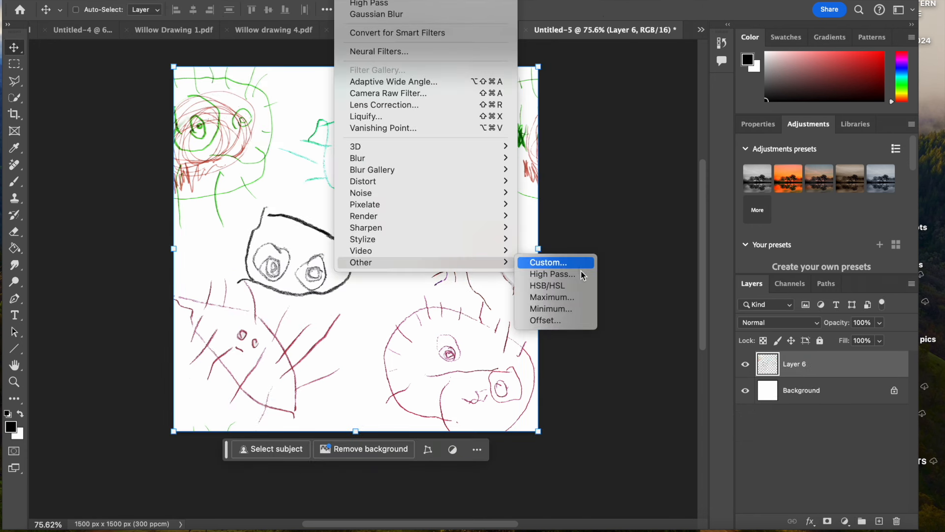
click(568, 320)
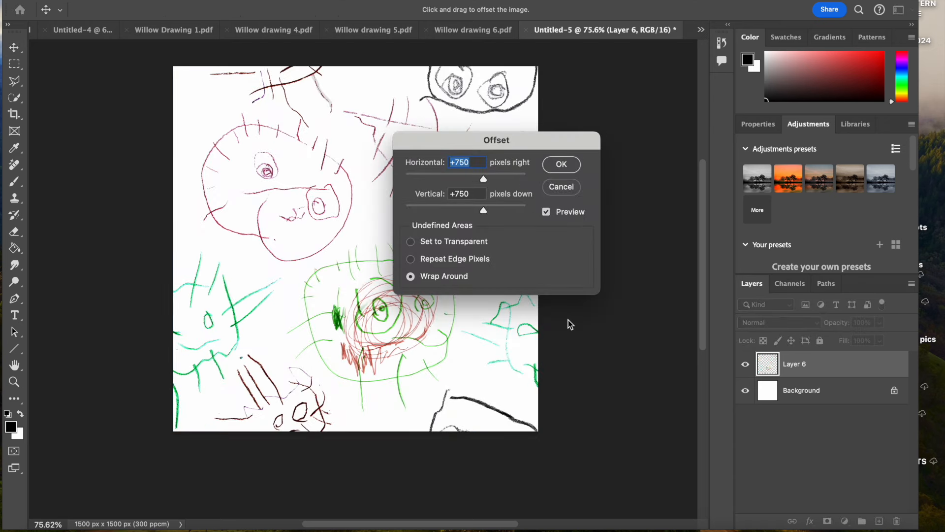
drag(514, 147, 676, 92)
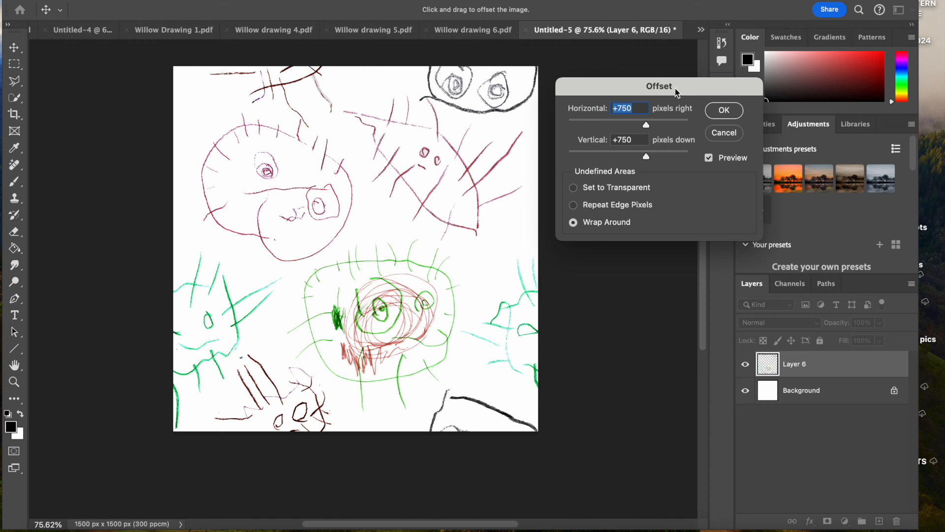
click(733, 112)
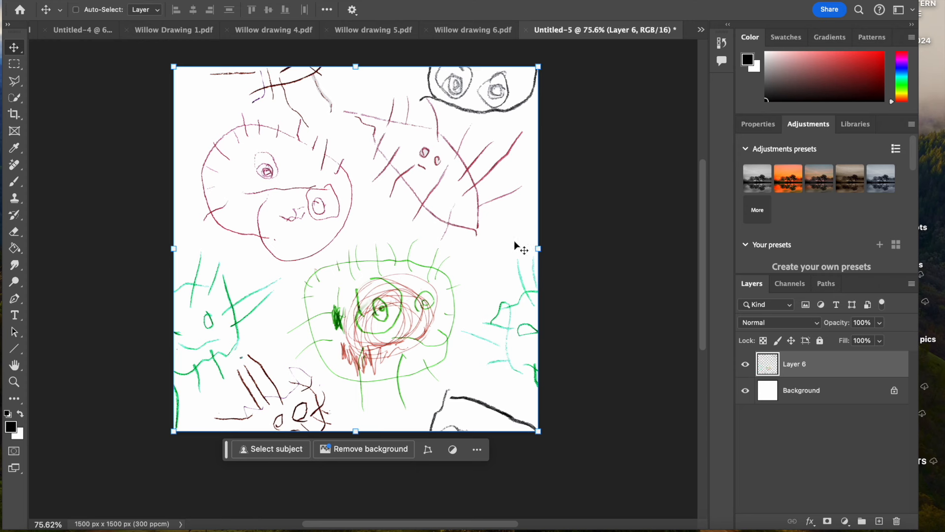
Set the foreground colour to turquoise #84f3f2 and fill the Background layer with it.
click(843, 391)
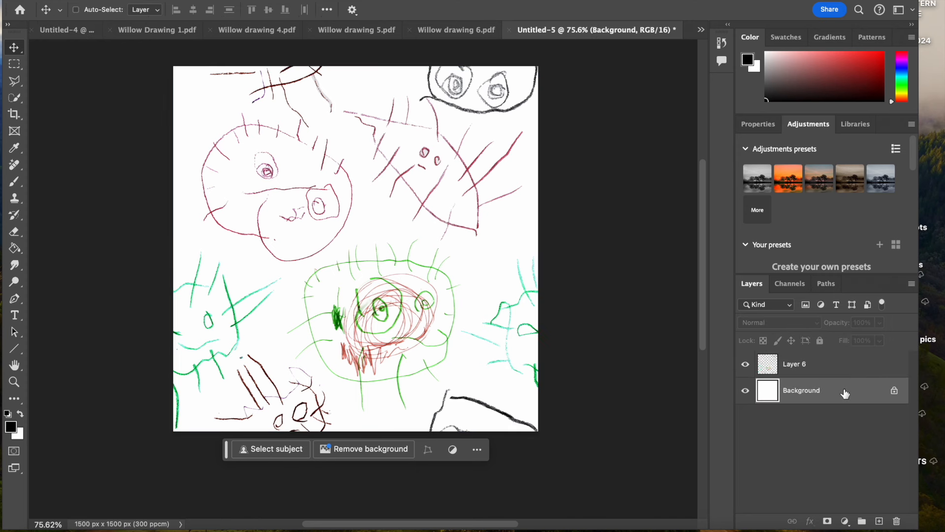
click(12, 426)
click(610, 88)
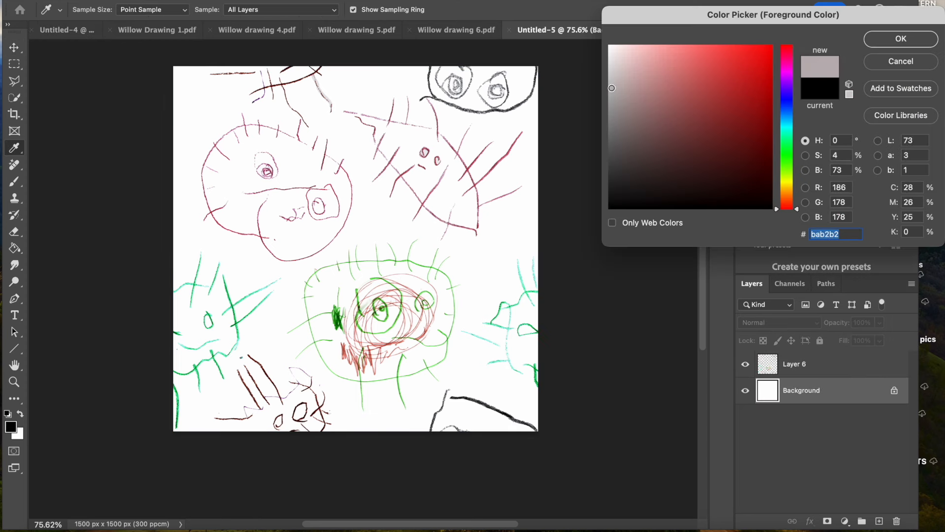
click(791, 127)
click(683, 52)
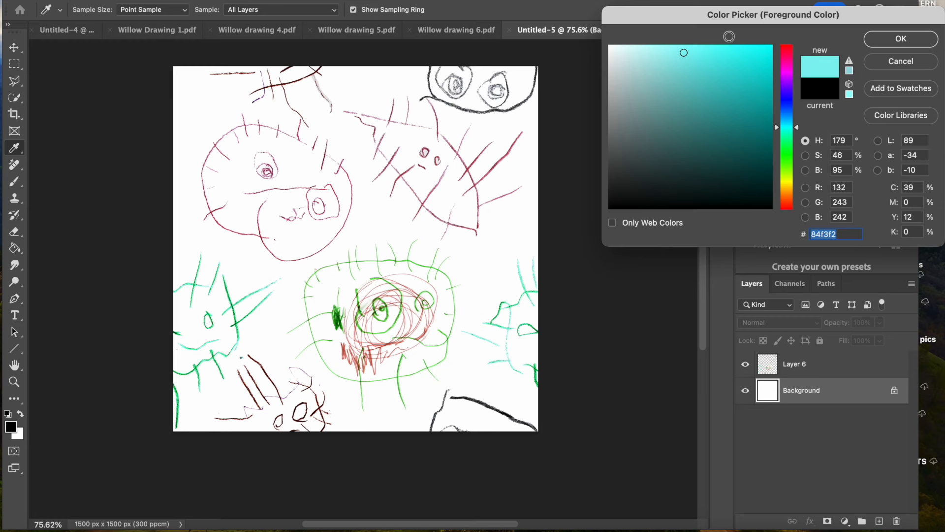
click(871, 44)
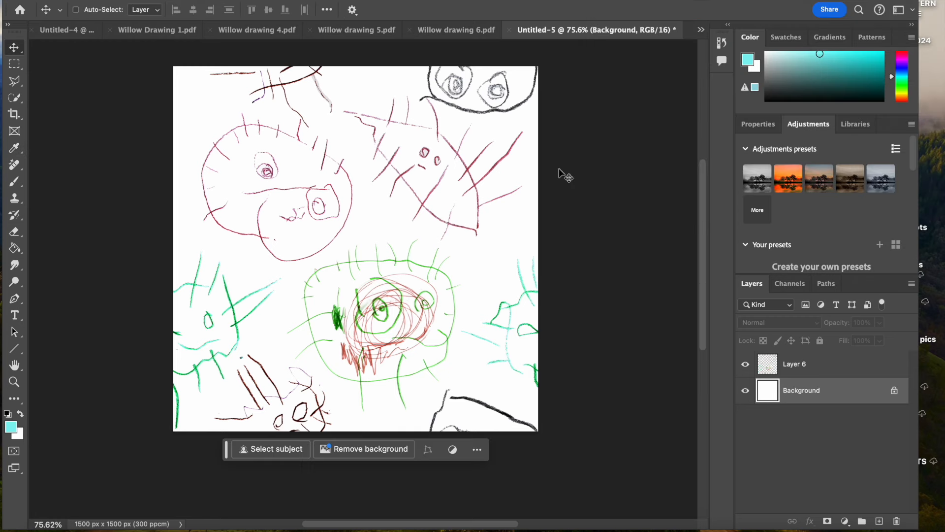
click(15, 248)
click(189, 226)
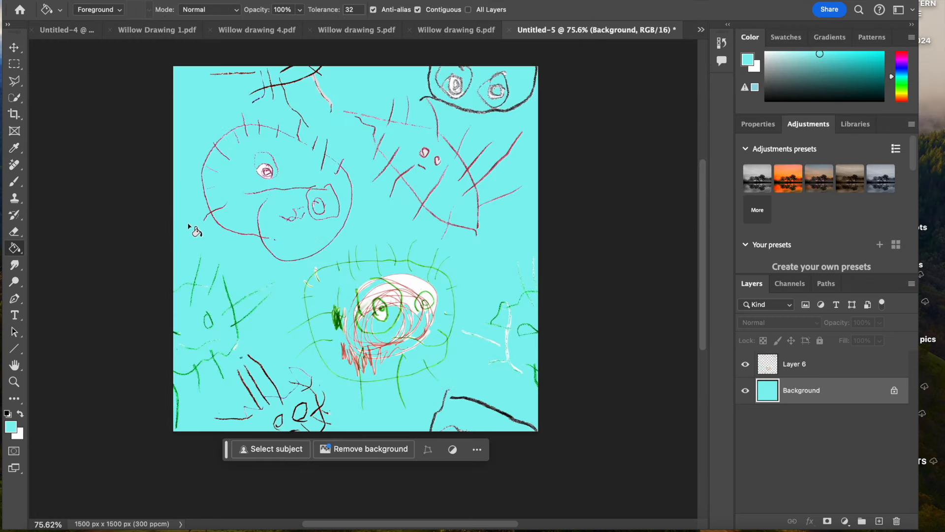
Change the foreground colour to yellow #eff384 and fill the Background layer with it.
click(11, 427)
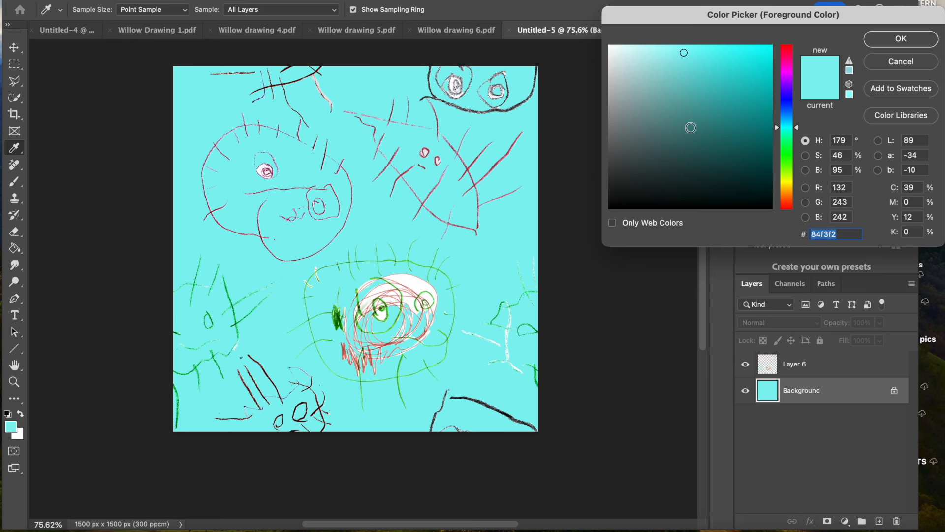
click(788, 181)
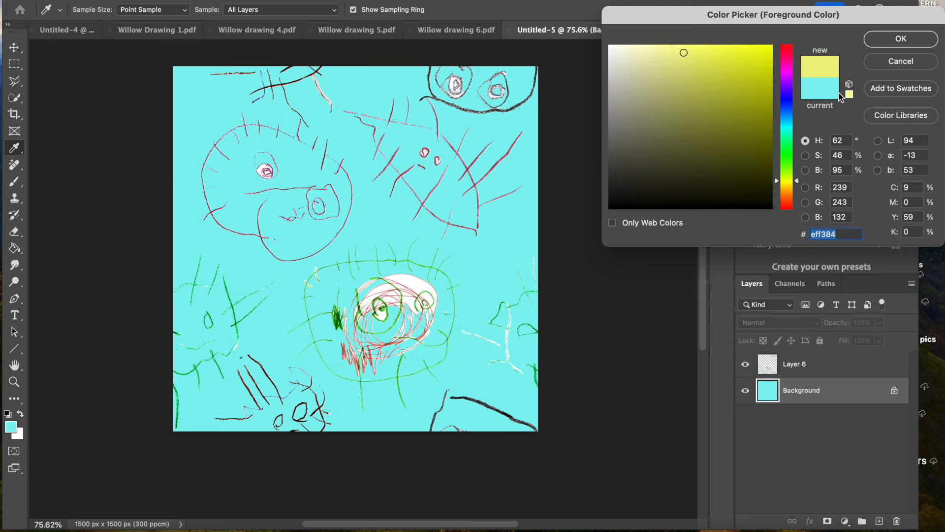
click(900, 39)
click(513, 225)
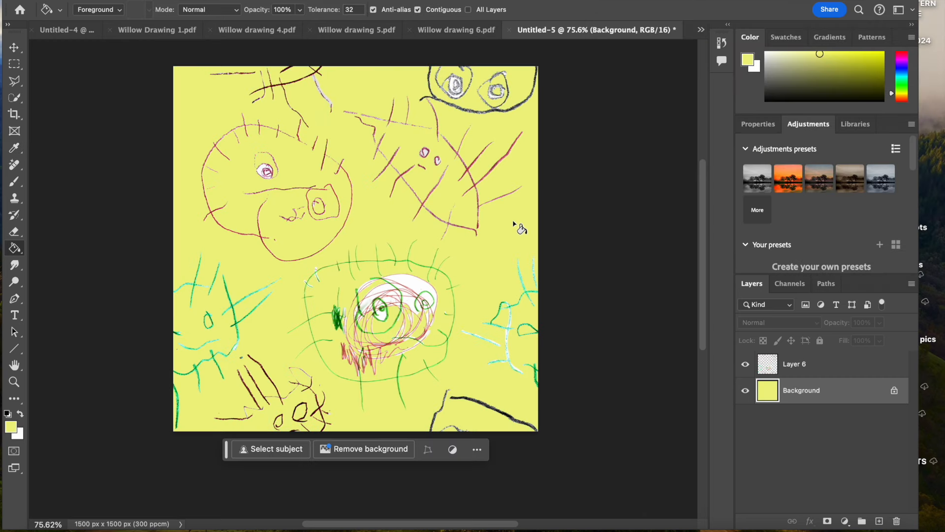
Change the foreground colour to orange #f3bd84 and fill the Background layer with it.
click(12, 431)
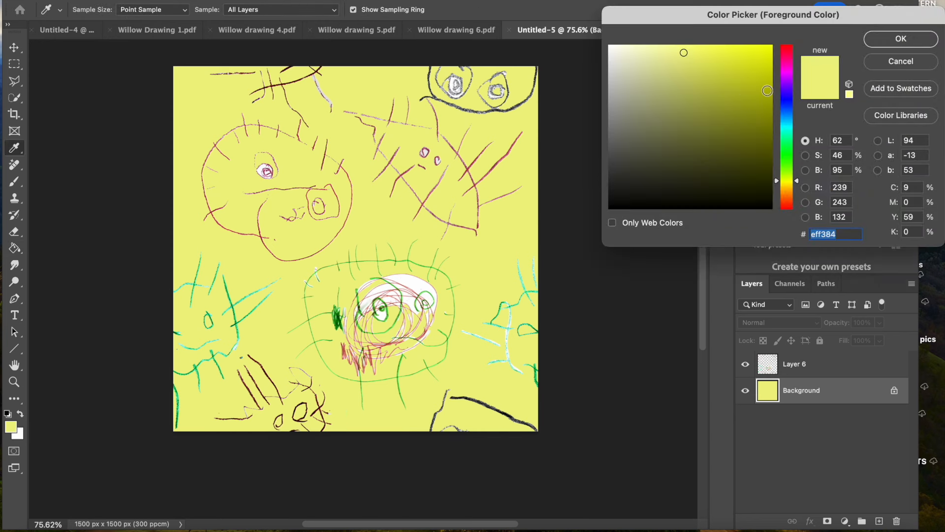
drag(789, 179, 787, 195)
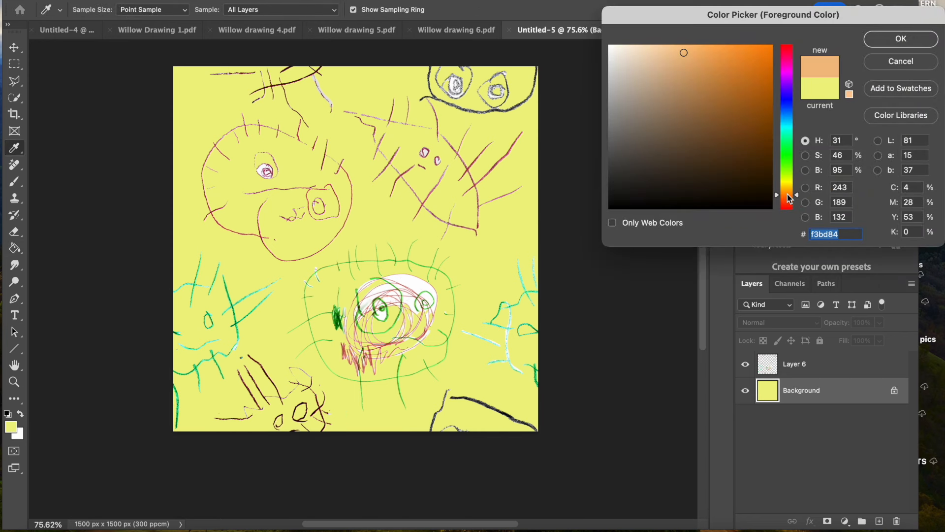
click(901, 40)
click(494, 249)
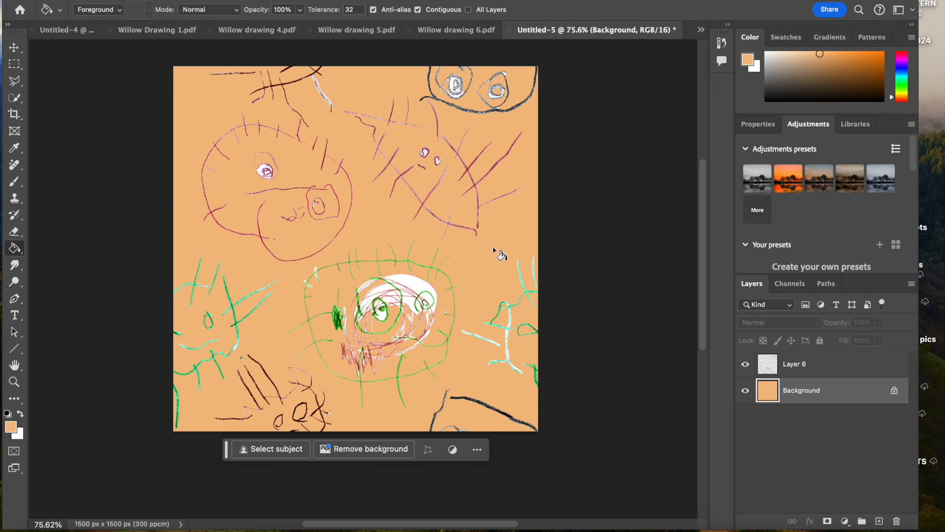
Change the foreground colour to pink #f38499 and fill the Background layer with it.
click(10, 426)
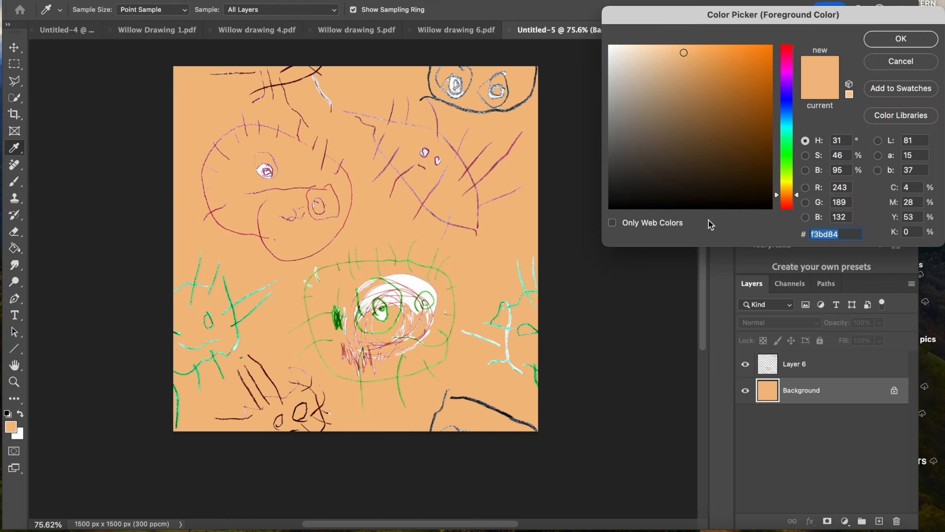
click(788, 49)
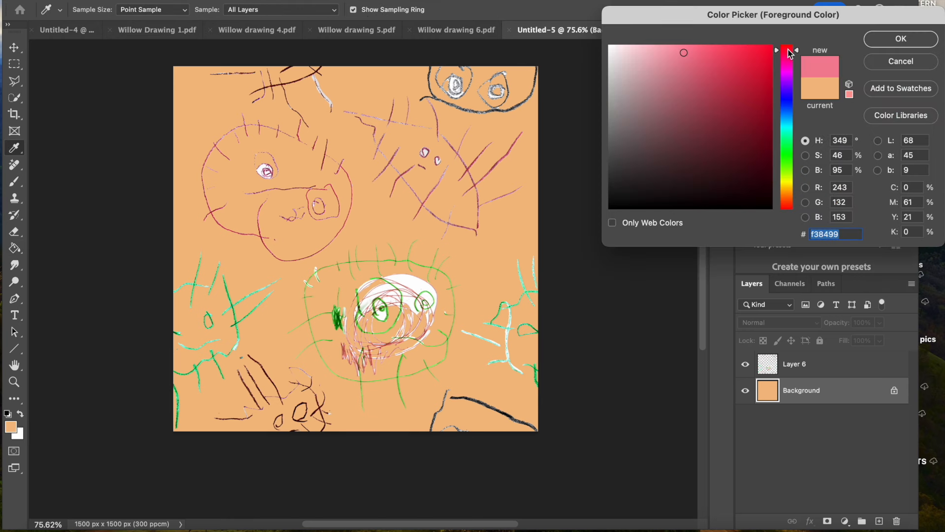
click(872, 42)
click(216, 114)
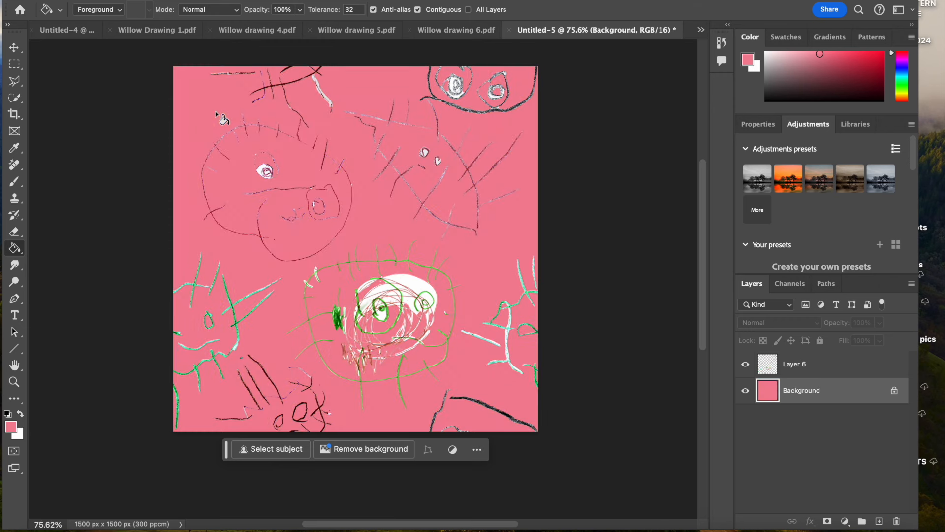
Open the foreground colour for editing.
click(11, 426)
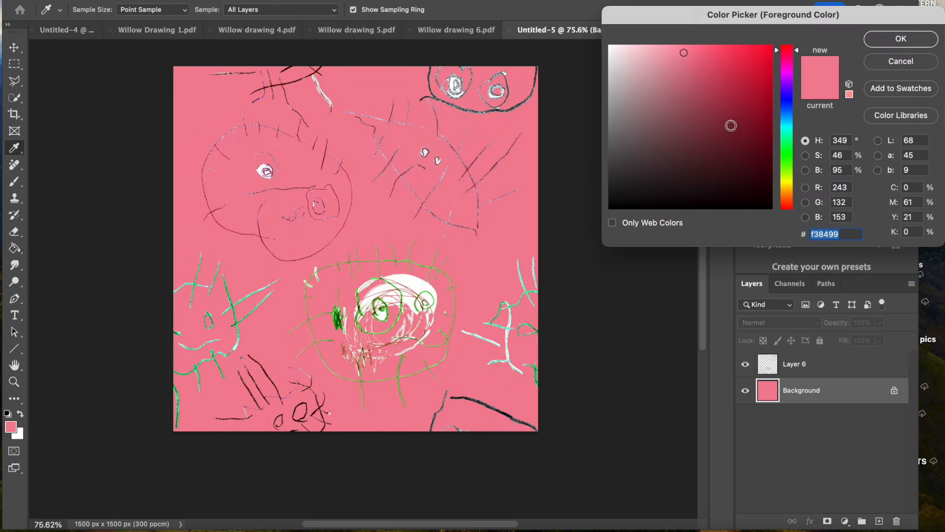